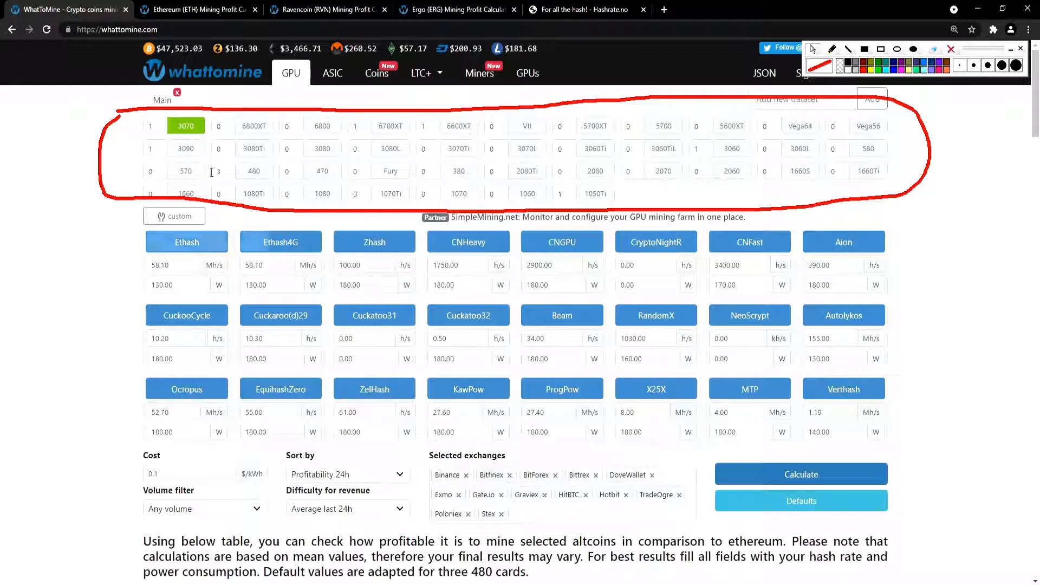
Calculate mining profitability for one 3070 card and look through the ranked coin list
{"action": "left_click", "coordinate": [806, 475]}
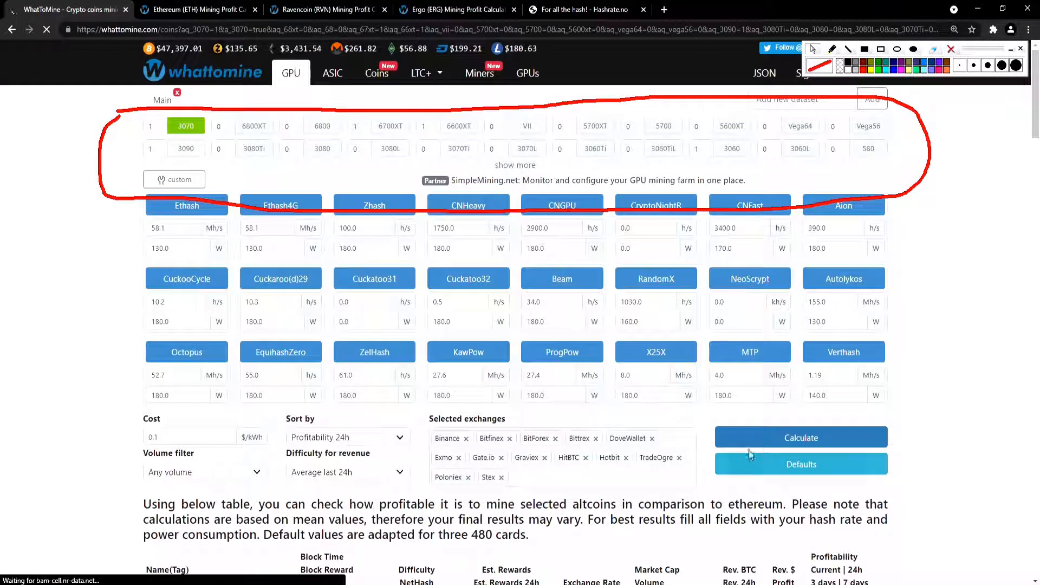
{"action": "scroll", "coordinate": [707, 469], "scroll_direction": "down", "scroll_amount": 3}
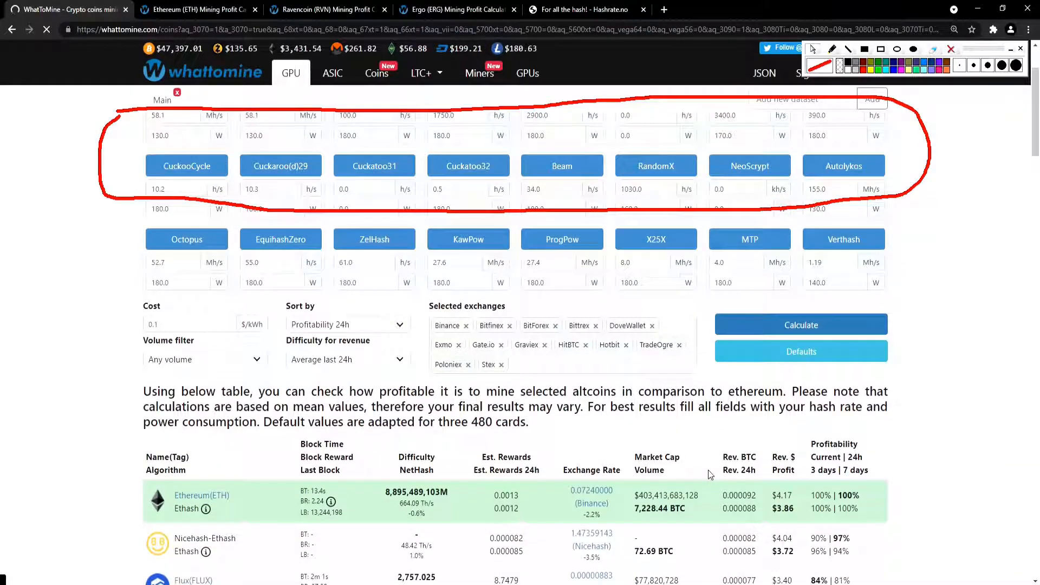
{"action": "scroll", "coordinate": [709, 470], "scroll_direction": "down", "scroll_amount": 2}
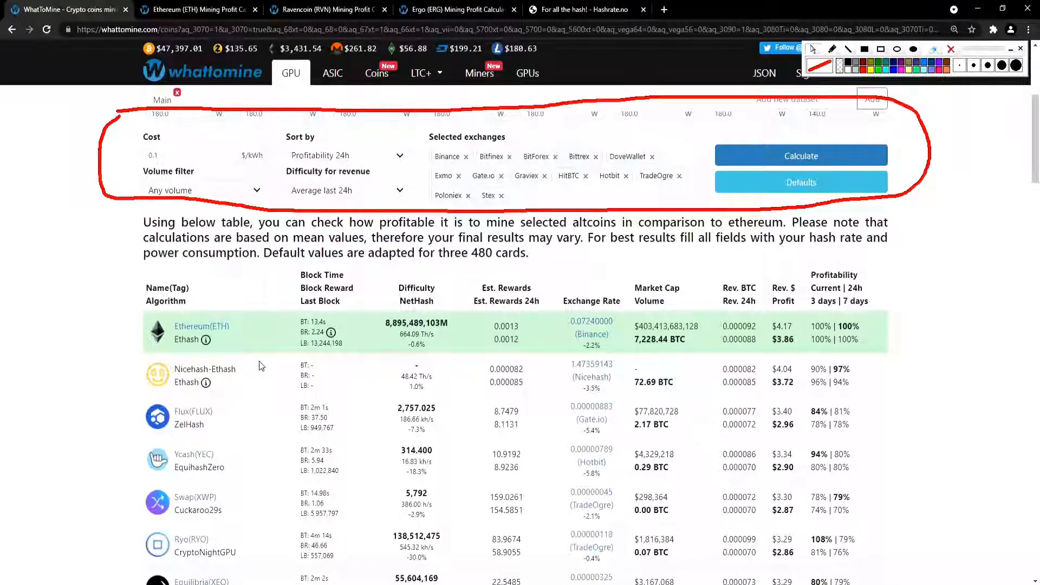
{"action": "scroll", "coordinate": [258, 382], "scroll_direction": "down", "scroll_amount": 1}
{"action": "scroll", "coordinate": [258, 387], "scroll_direction": "down", "scroll_amount": 11}
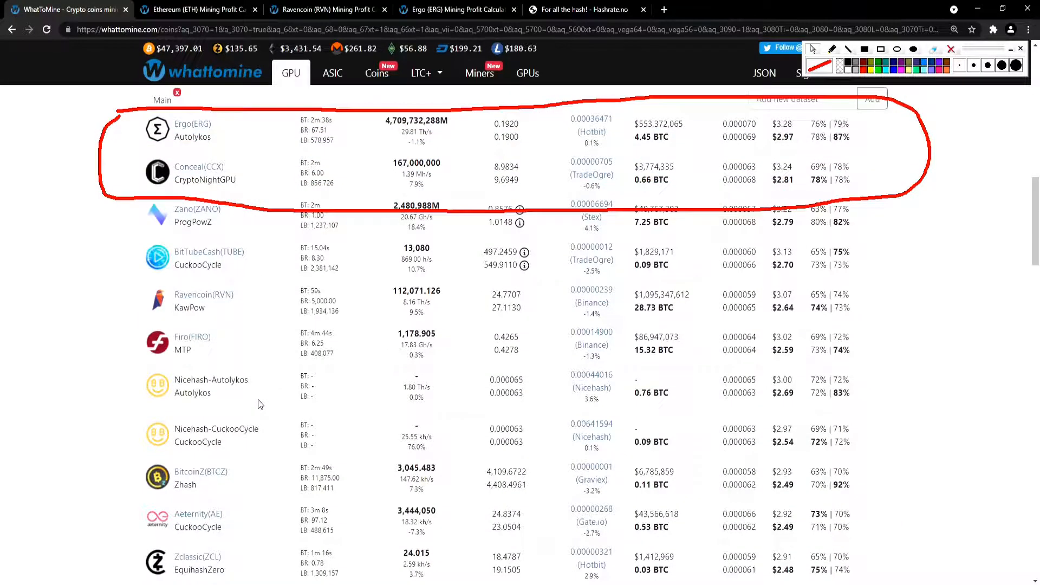
{"action": "scroll", "coordinate": [257, 398], "scroll_direction": "down", "scroll_amount": 8}
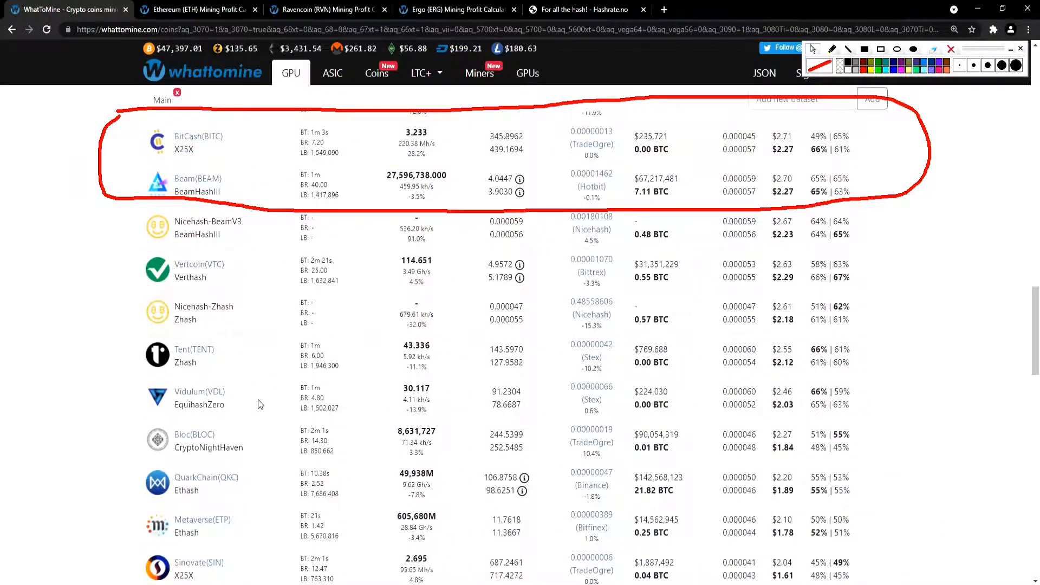
{"action": "scroll", "coordinate": [257, 399], "scroll_direction": "up", "scroll_amount": 20}
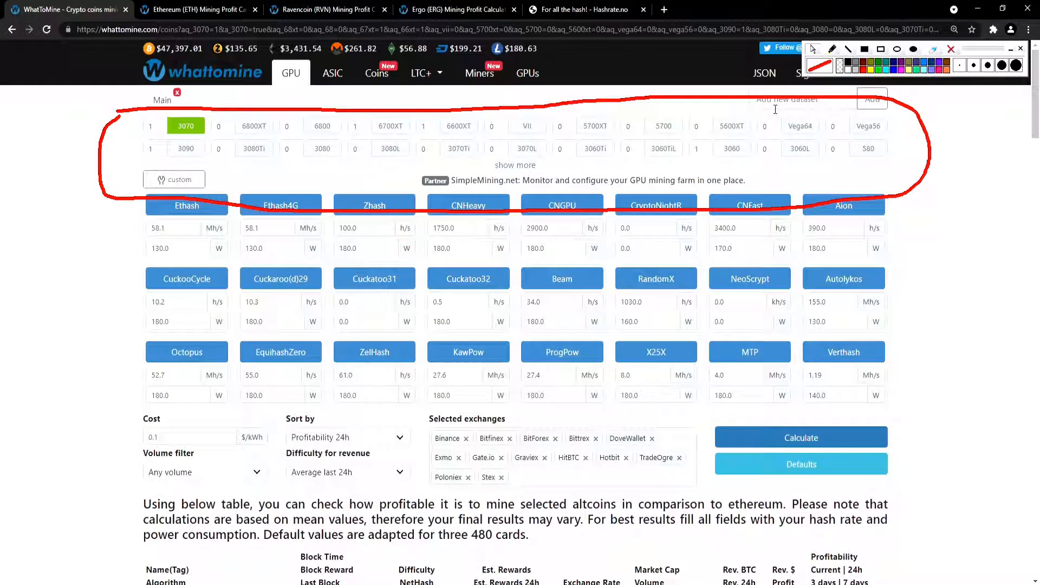
Clear the red outline around the GPU list and mark Ethereum's revenue and profit values with a temporary red circle
{"action": "left_click", "coordinate": [951, 50]}
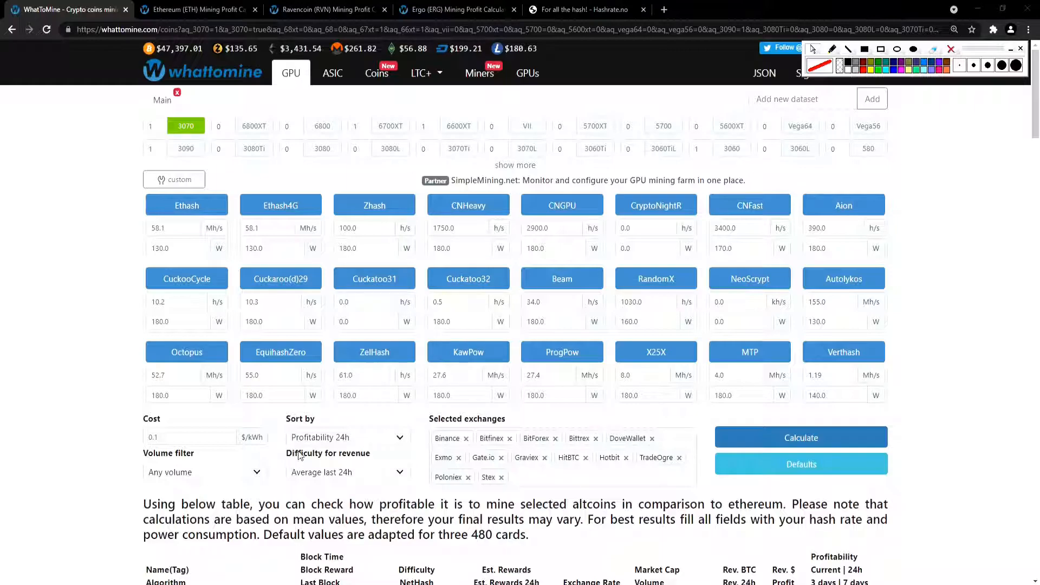
{"action": "scroll", "coordinate": [363, 407], "scroll_direction": "down", "scroll_amount": 3}
{"action": "scroll", "coordinate": [363, 407], "scroll_direction": "down", "scroll_amount": 2}
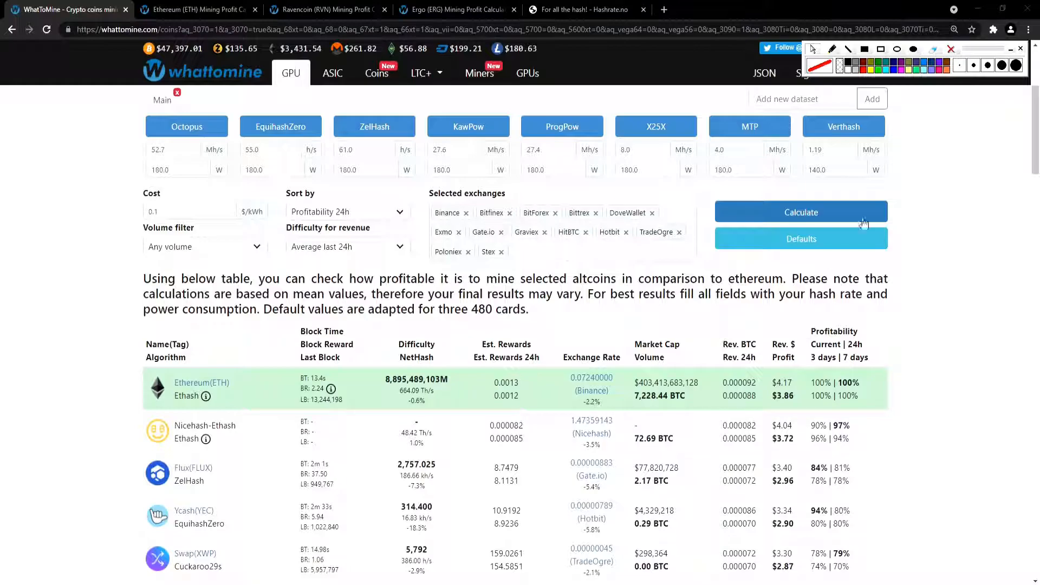
{"action": "left_click", "coordinate": [897, 50]}
{"action": "mouse_move", "coordinate": [760, 361]}
{"action": "left_mouse_down"}
{"action": "mouse_move", "coordinate": [786, 410]}
{"action": "mouse_move", "coordinate": [810, 416]}
{"action": "left_mouse_up"}
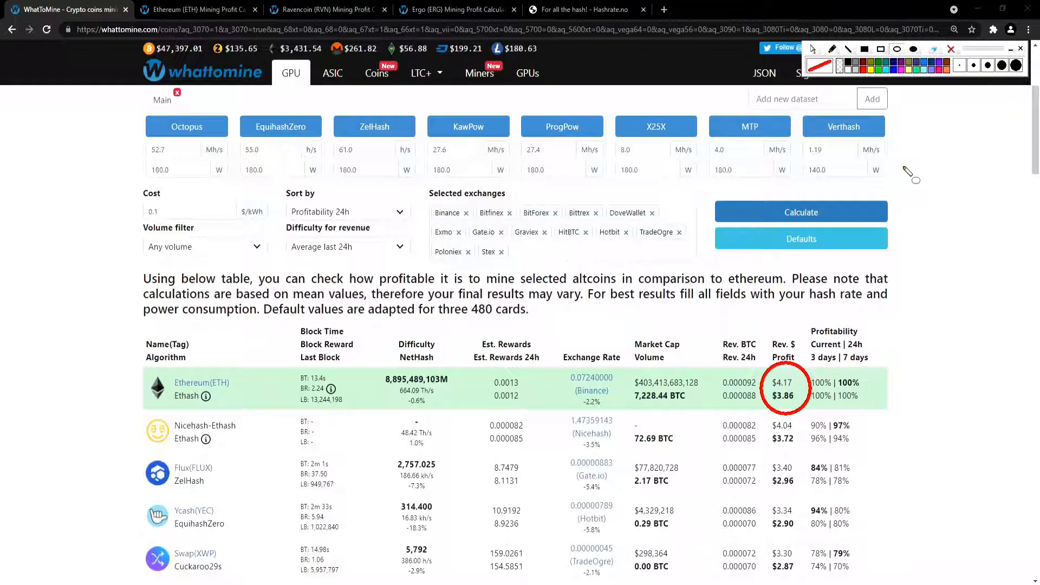
{"action": "left_click", "coordinate": [950, 48]}
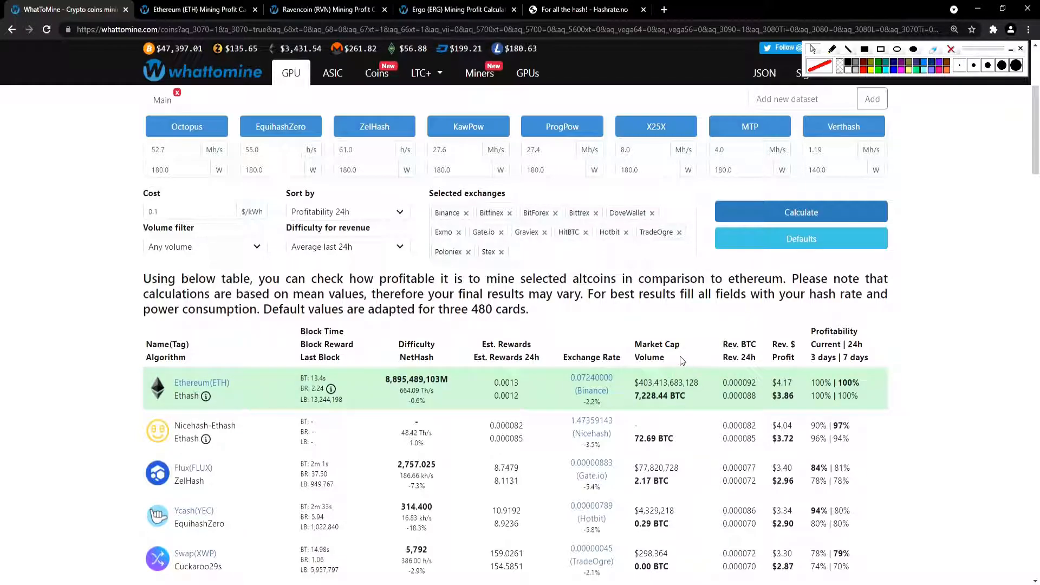
Set the 3070 quantity to 6 and recalculate the mining profitability
{"action": "scroll", "coordinate": [598, 345], "scroll_direction": "up", "scroll_amount": 4}
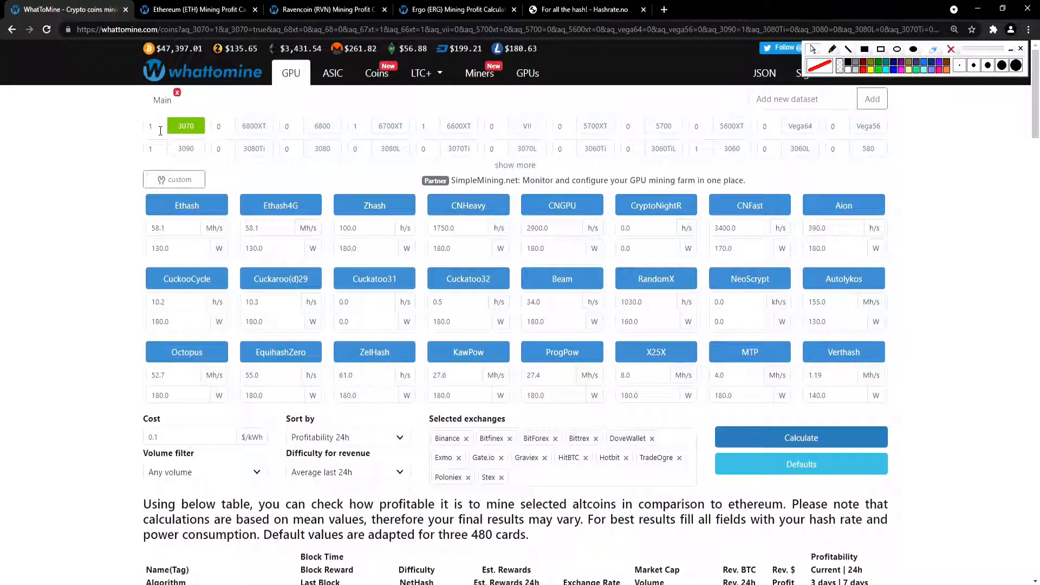
{"action": "left_click", "coordinate": [157, 127]}
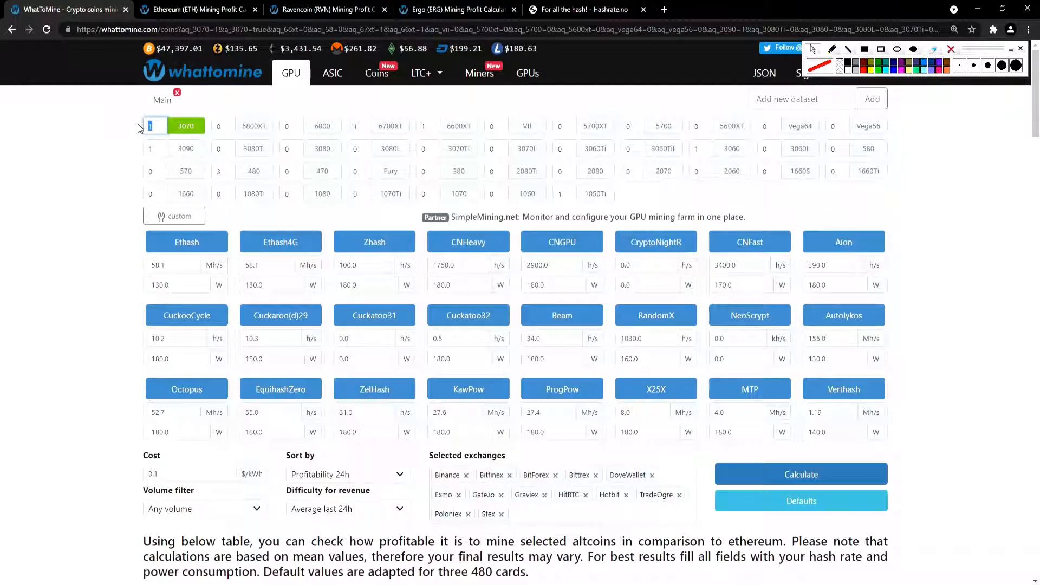
{"action": "type", "text": "6"}
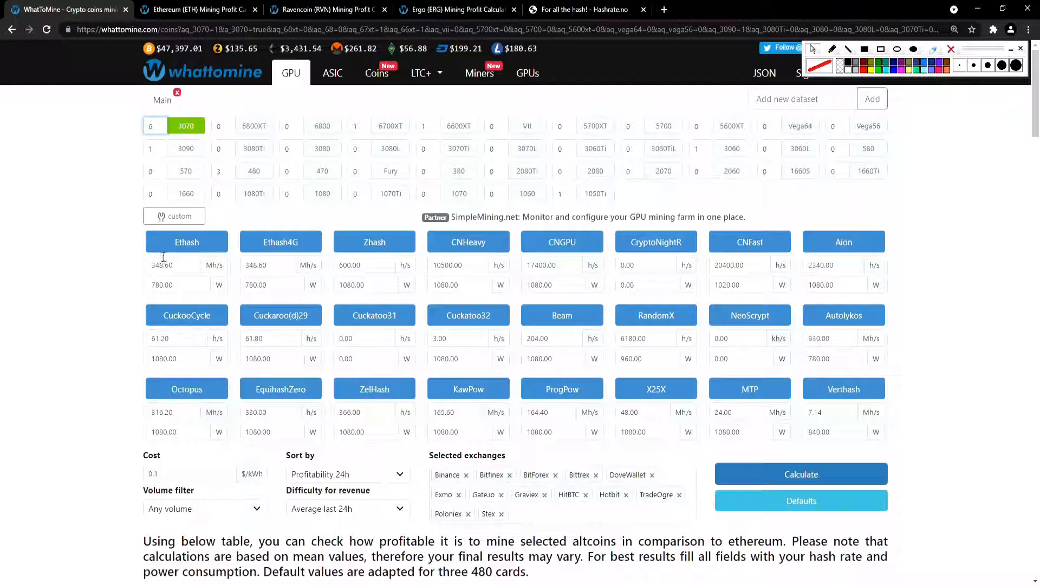
{"action": "left_click", "coordinate": [783, 476]}
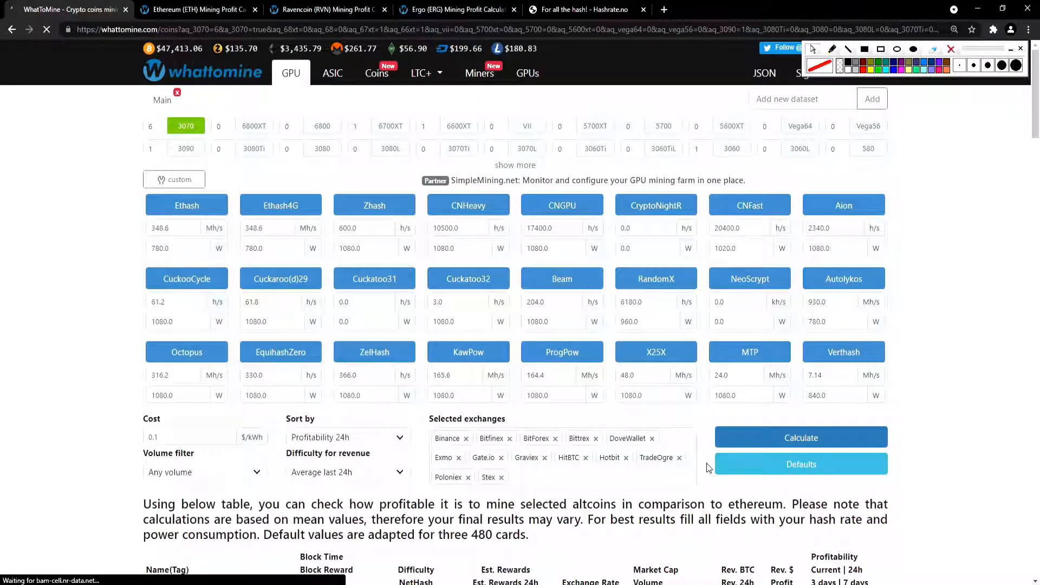
Circle Ethereum's revenue and profit for the six 3070 cards in red, and clear the circle
{"action": "scroll", "coordinate": [710, 486], "scroll_direction": "down", "scroll_amount": 5}
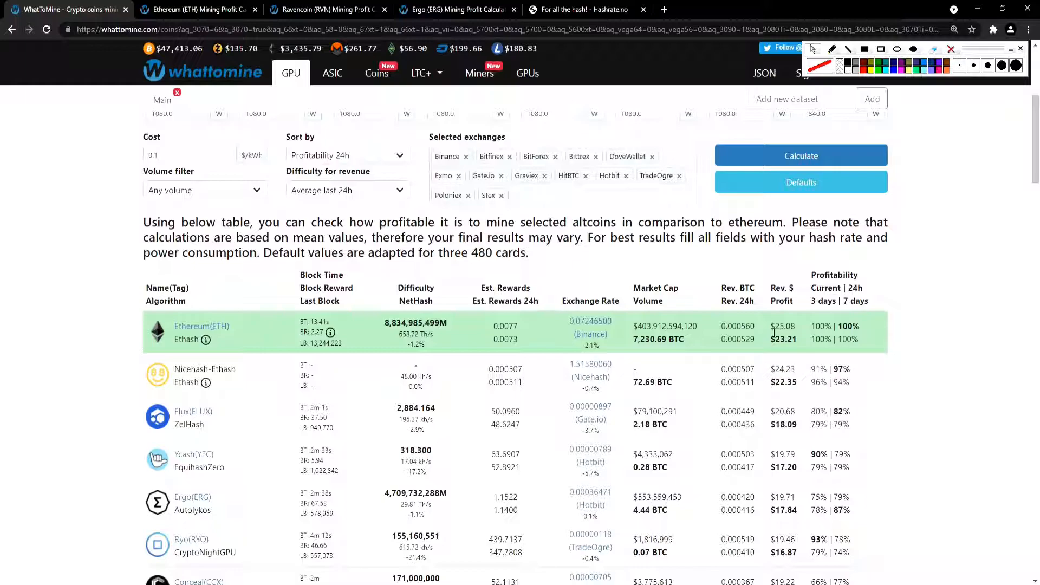
{"action": "left_click", "coordinate": [897, 50]}
{"action": "mouse_move", "coordinate": [759, 311]}
{"action": "left_mouse_down"}
{"action": "mouse_move", "coordinate": [774, 345]}
{"action": "mouse_move", "coordinate": [810, 360]}
{"action": "left_mouse_up"}
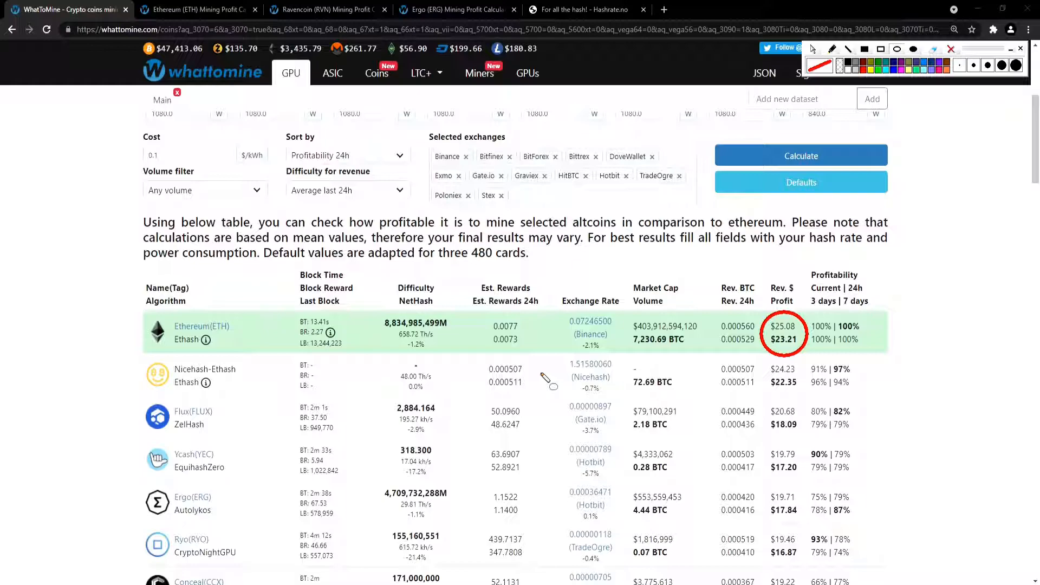
{"action": "scroll", "coordinate": [546, 377], "scroll_direction": "up", "scroll_amount": 1}
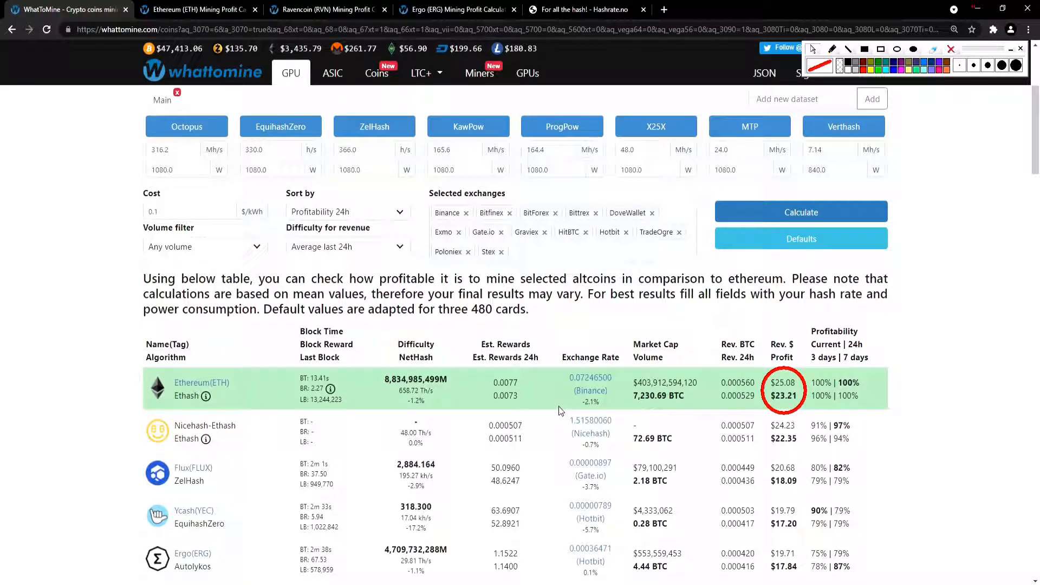
{"action": "left_click", "coordinate": [949, 50]}
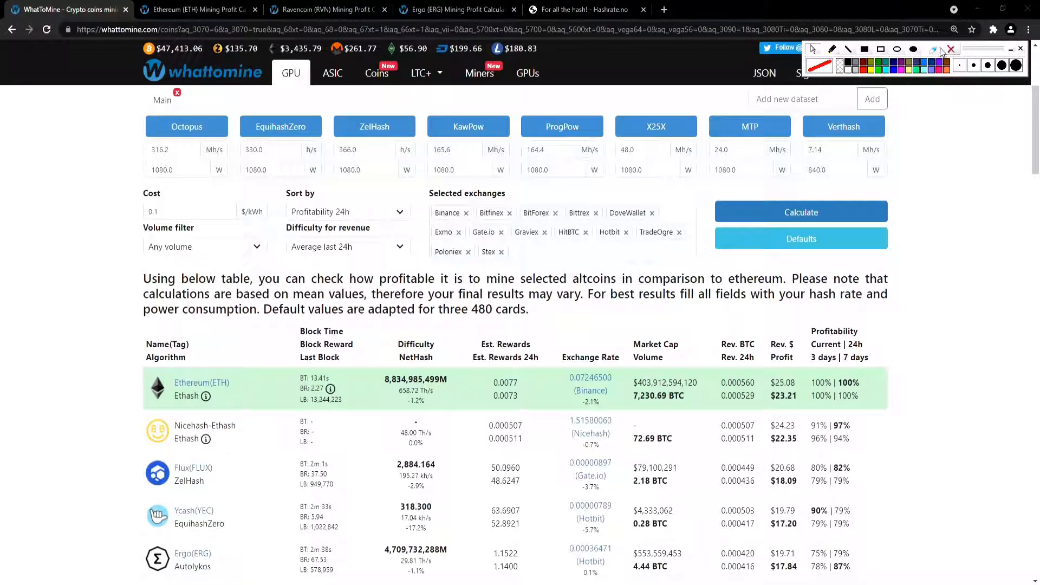
Deselect the 3070 and select the 6700XT as the GPU for the hash rate and power figures
{"action": "scroll", "coordinate": [390, 316], "scroll_direction": "up", "scroll_amount": 4}
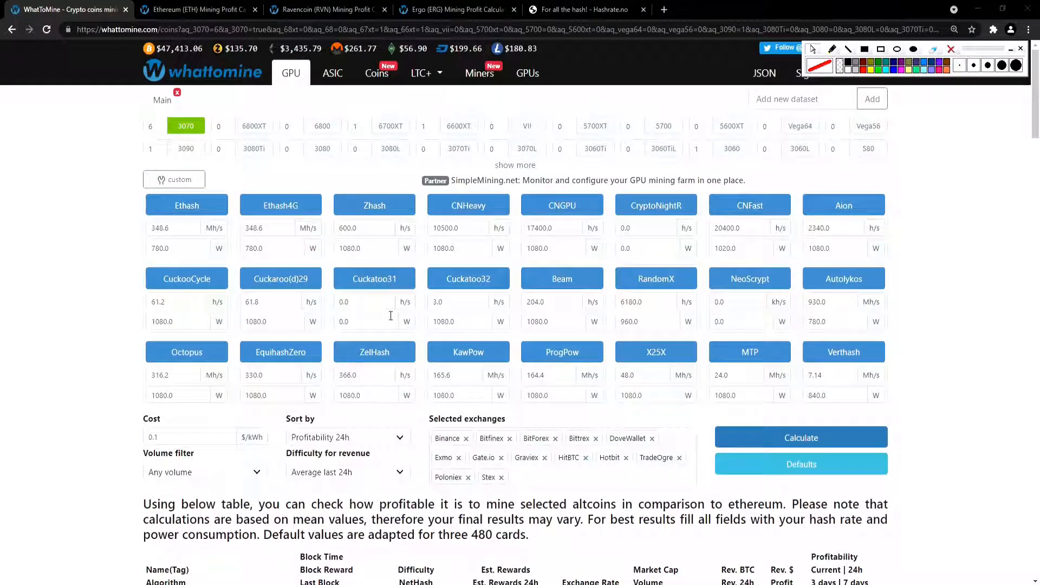
{"action": "left_click", "coordinate": [187, 129]}
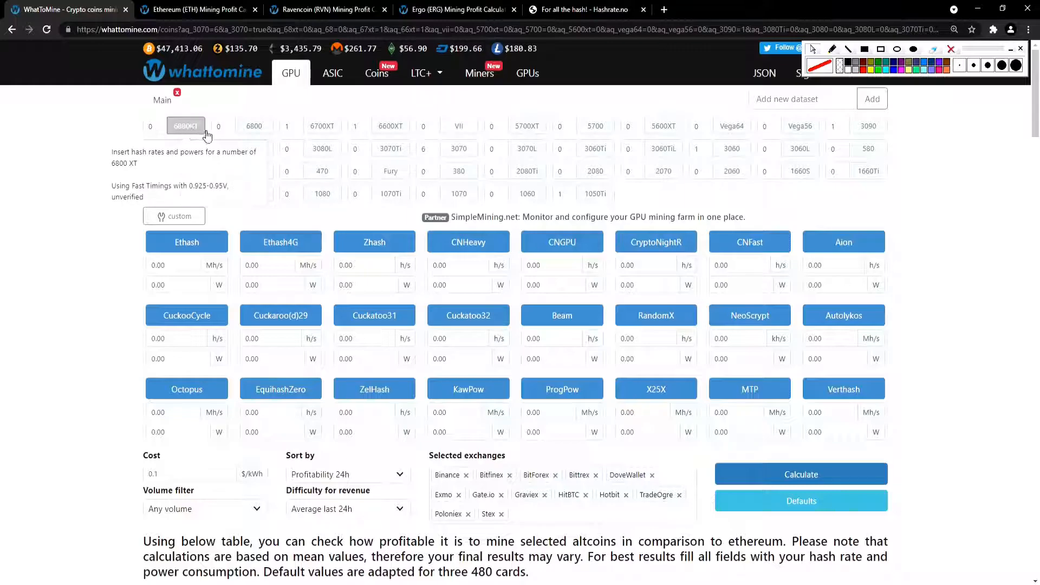
{"action": "mouse_move", "coordinate": [530, 175]}
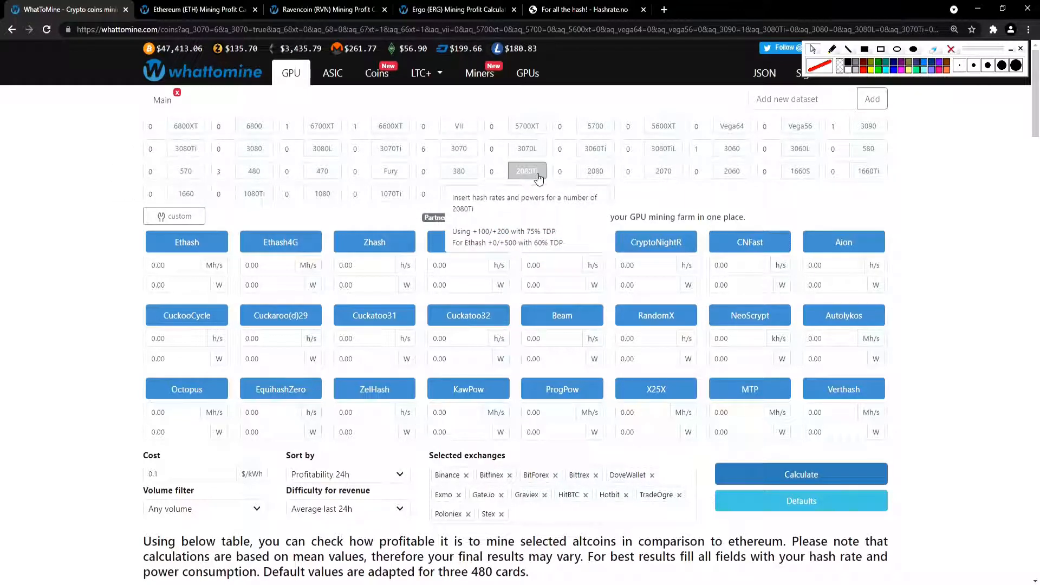
{"action": "mouse_move", "coordinate": [320, 130]}
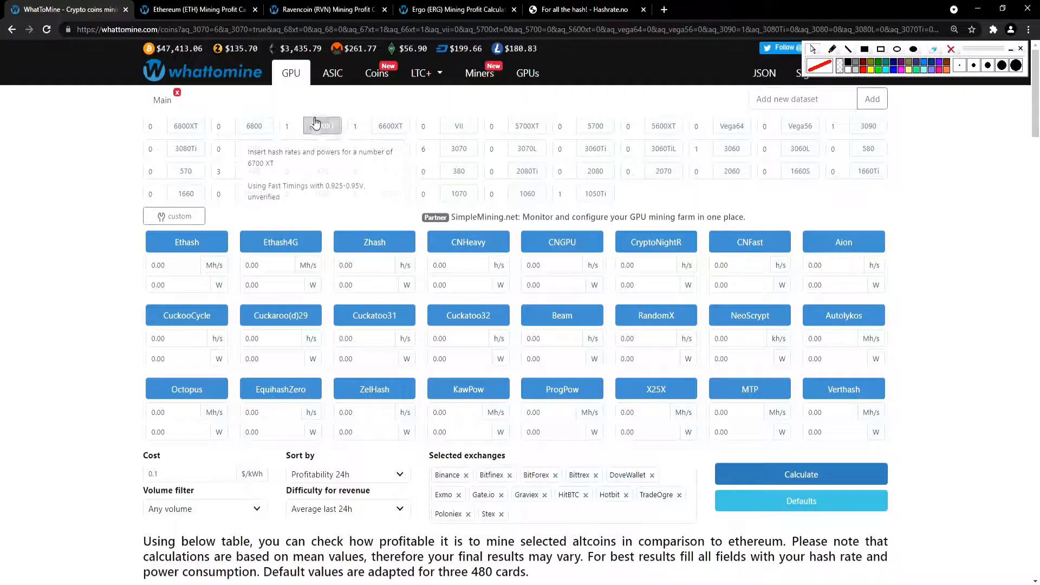
{"action": "left_click", "coordinate": [320, 127]}
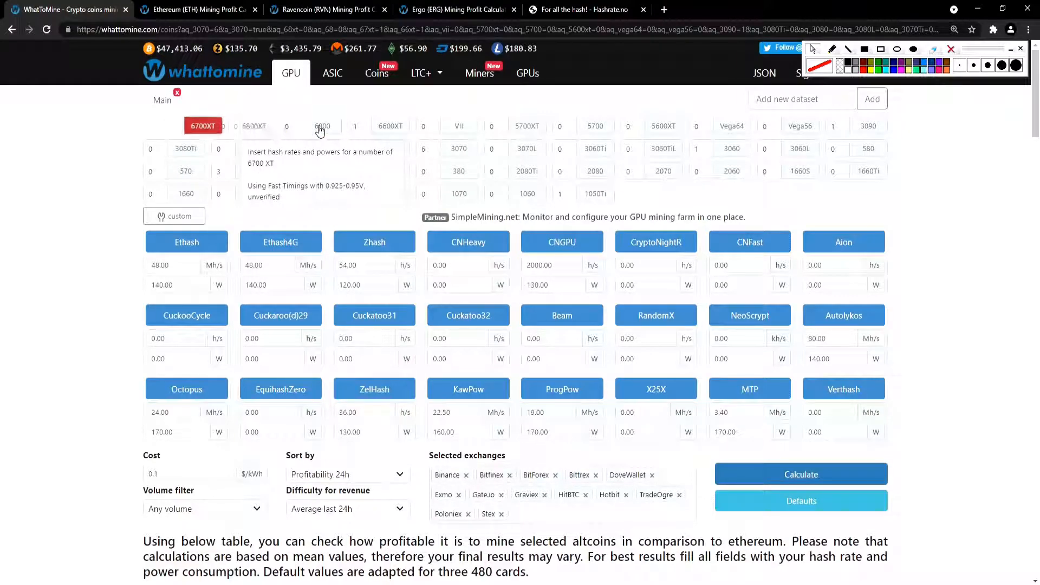
{"action": "mouse_move", "coordinate": [188, 179]}
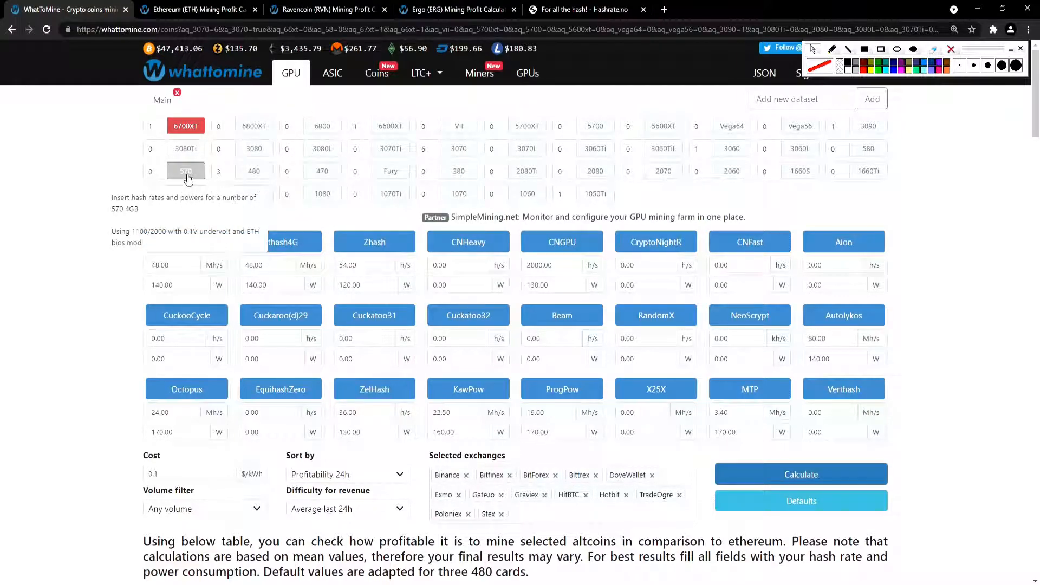
Set the 6700XT quantity to 8, after trying 6, and recalculate the profitability to view the coin results
{"action": "left_click", "coordinate": [164, 129]}
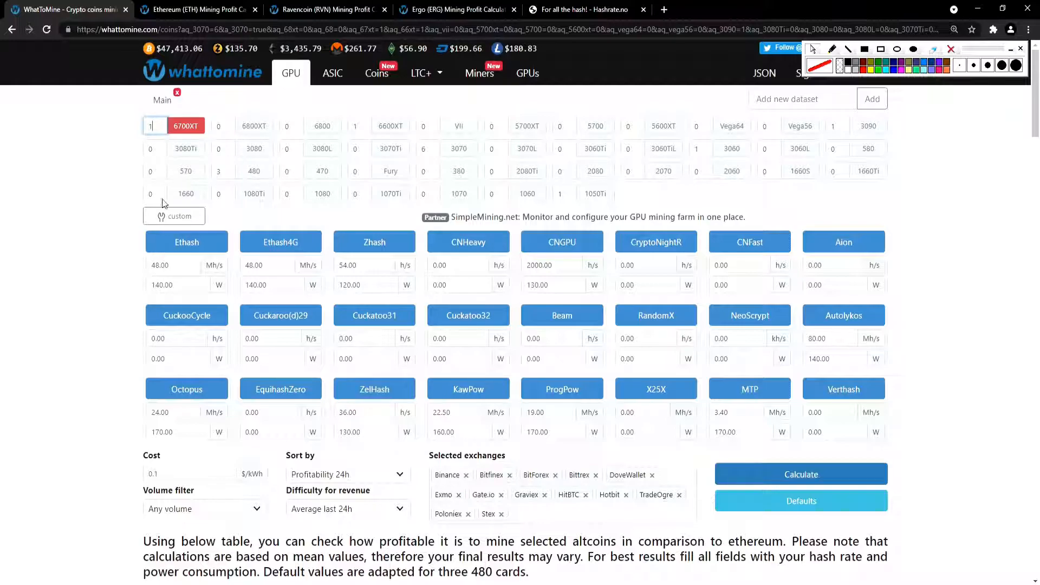
{"action": "double_click", "coordinate": [145, 125]}
{"action": "type", "text": "6"}
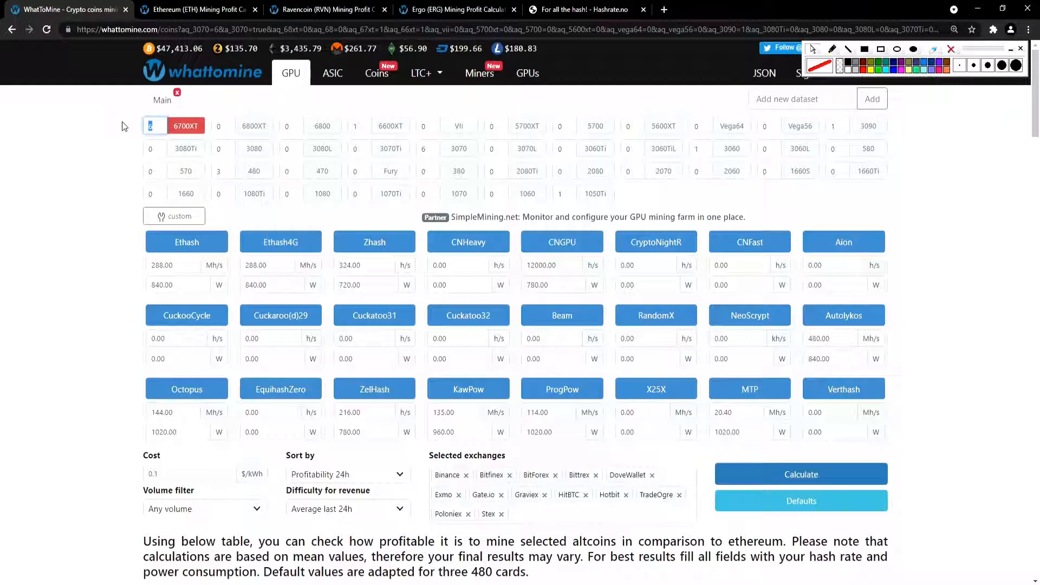
{"action": "type", "text": "8"}
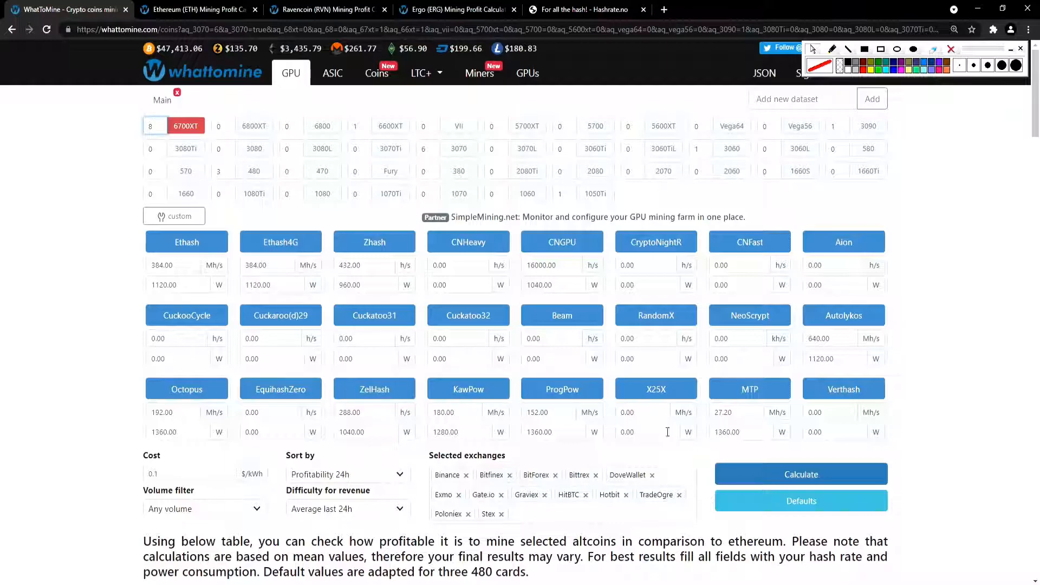
{"action": "left_click", "coordinate": [789, 481]}
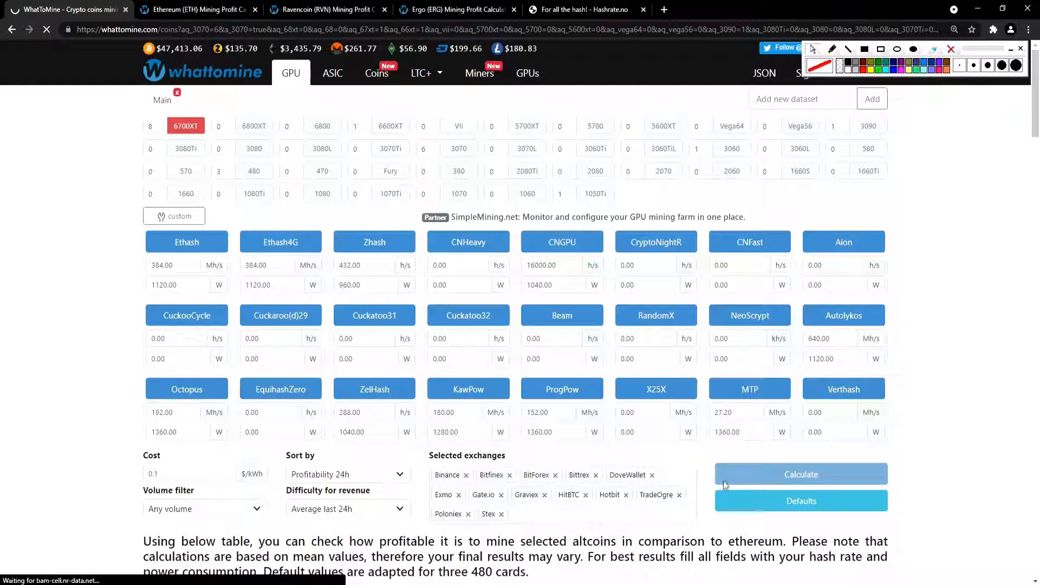
{"action": "scroll", "coordinate": [711, 482], "scroll_direction": "down", "scroll_amount": 5}
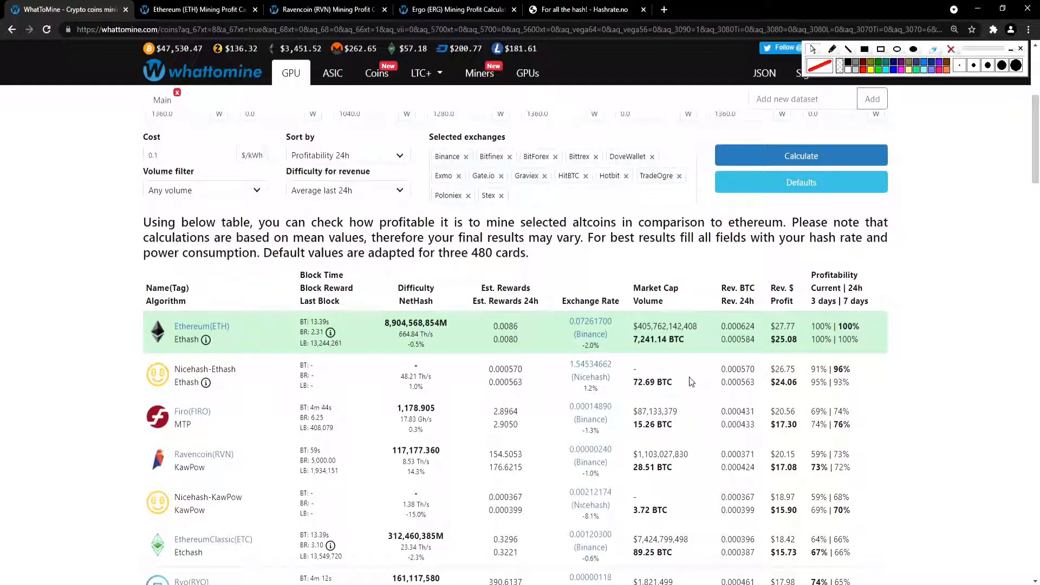
Deselect the 6700XT and look over the coins and algorithms in the profitability table
{"action": "scroll", "coordinate": [691, 382], "scroll_direction": "up", "scroll_amount": 5}
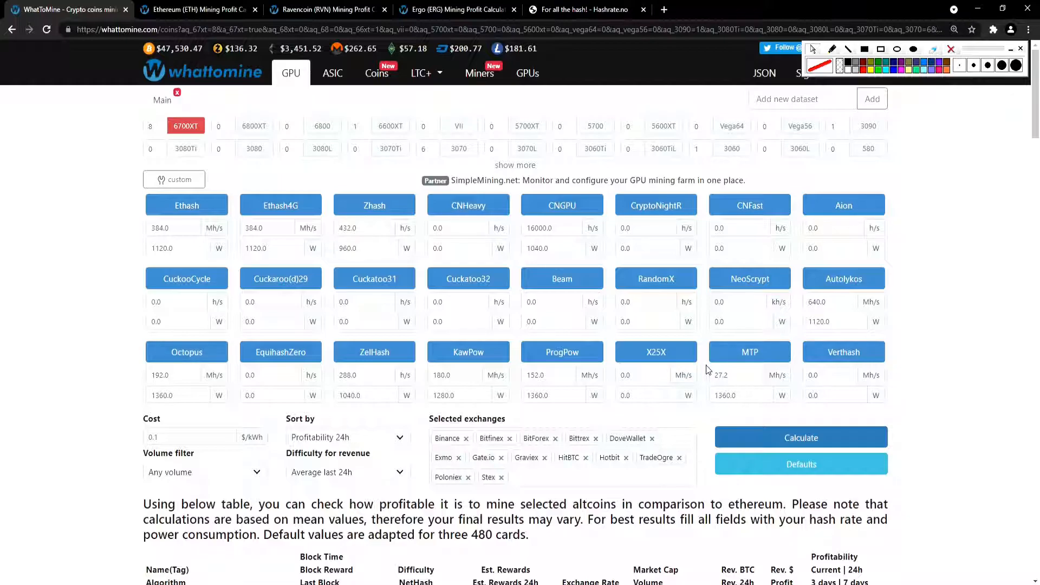
{"action": "left_click", "coordinate": [186, 129]}
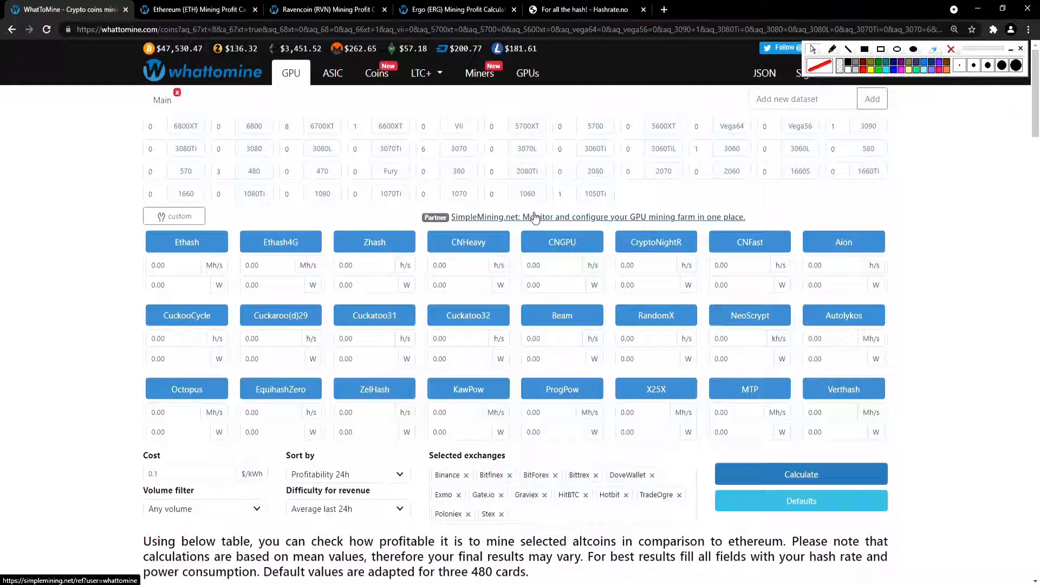
{"action": "scroll", "coordinate": [522, 329], "scroll_direction": "down", "scroll_amount": 6}
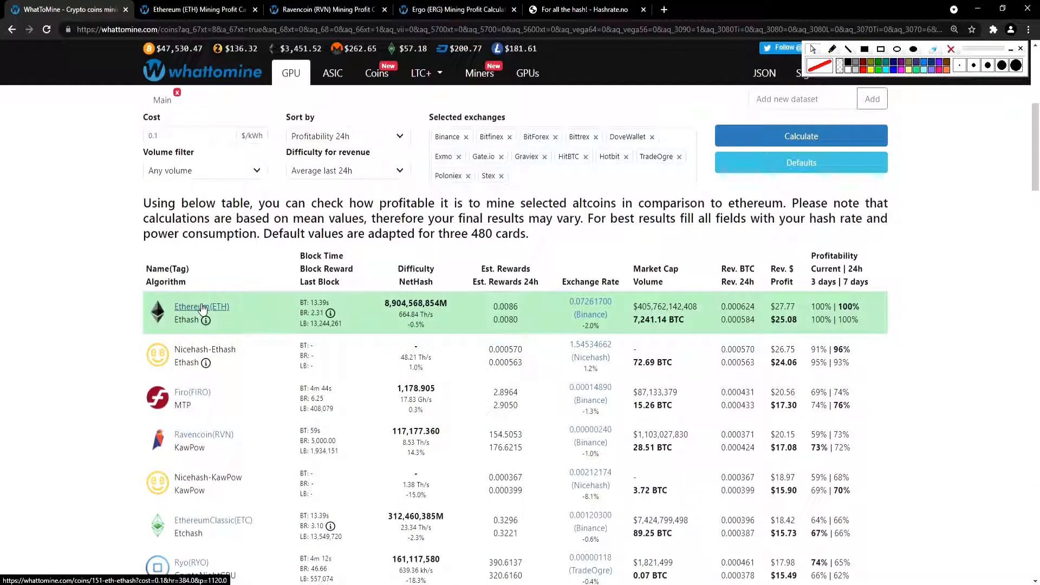
{"action": "scroll", "coordinate": [202, 308], "scroll_direction": "down", "scroll_amount": 1}
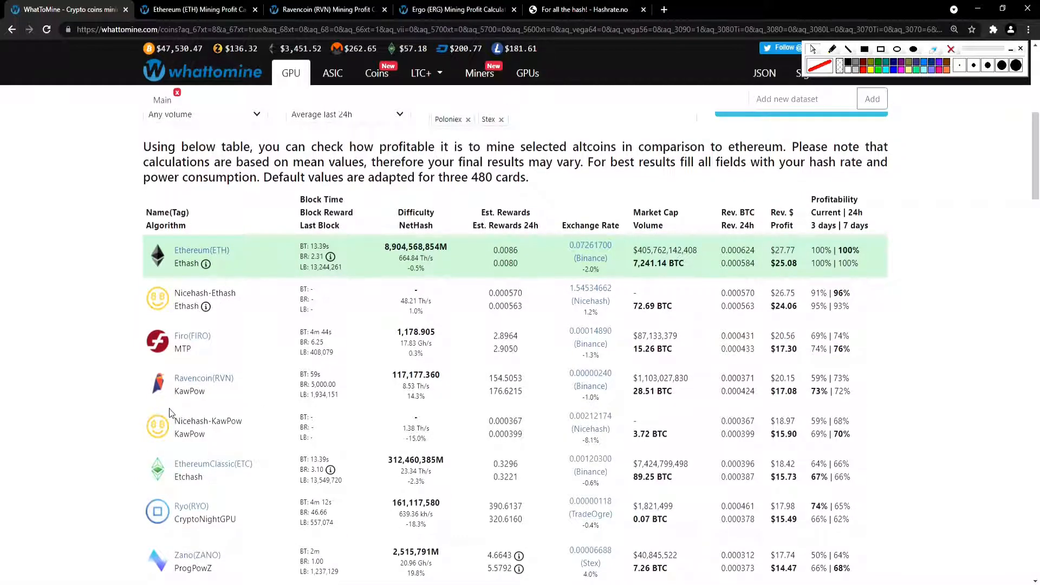
{"action": "scroll", "coordinate": [170, 413], "scroll_direction": "down", "scroll_amount": 2}
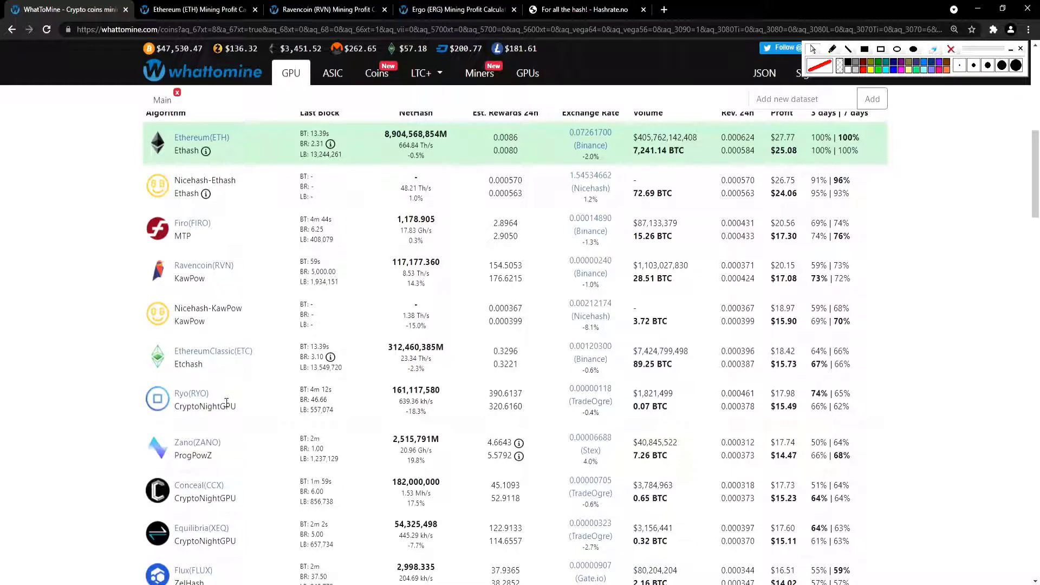
{"action": "scroll", "coordinate": [230, 395], "scroll_direction": "up", "scroll_amount": 2}
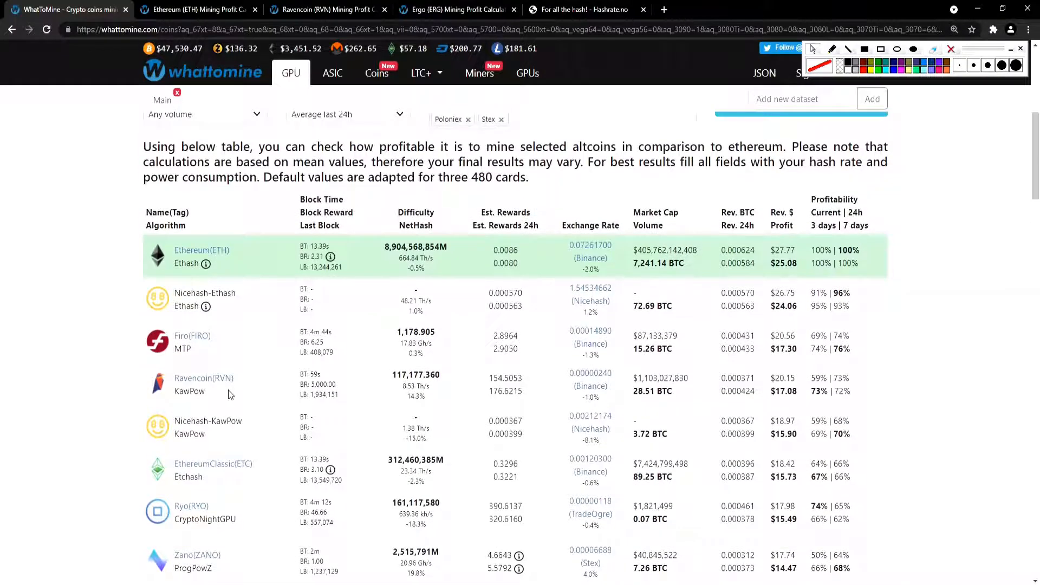
Look over the lower-ranked coins in the profitability table, and select the 3070 as the GPU with a quantity of 1
{"action": "scroll", "coordinate": [234, 388], "scroll_direction": "down", "scroll_amount": 3}
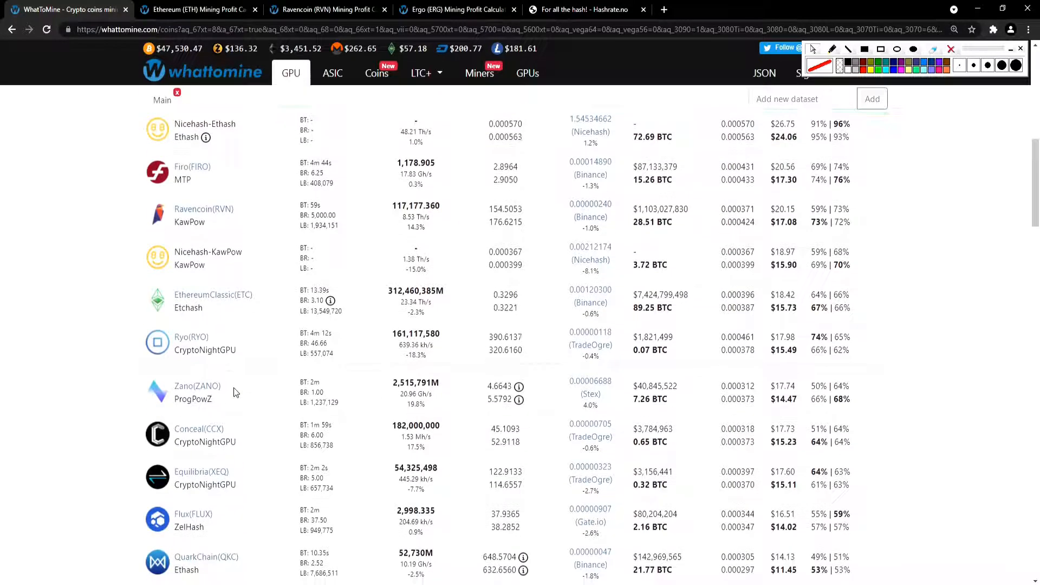
{"action": "scroll", "coordinate": [233, 388], "scroll_direction": "down", "scroll_amount": 3}
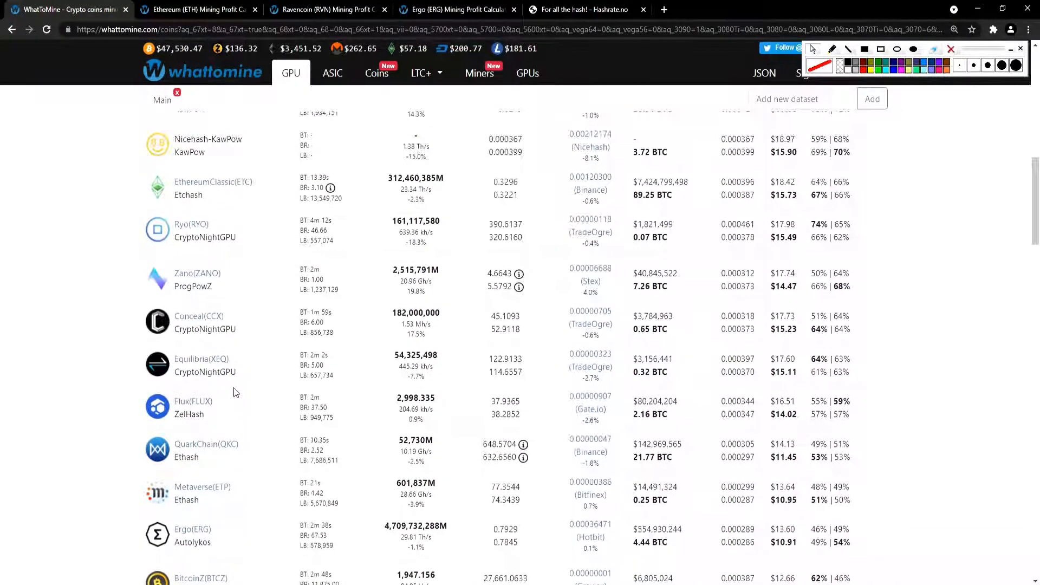
{"action": "scroll", "coordinate": [233, 388], "scroll_direction": "down", "scroll_amount": 2}
{"action": "scroll", "coordinate": [232, 388], "scroll_direction": "down", "scroll_amount": 3}
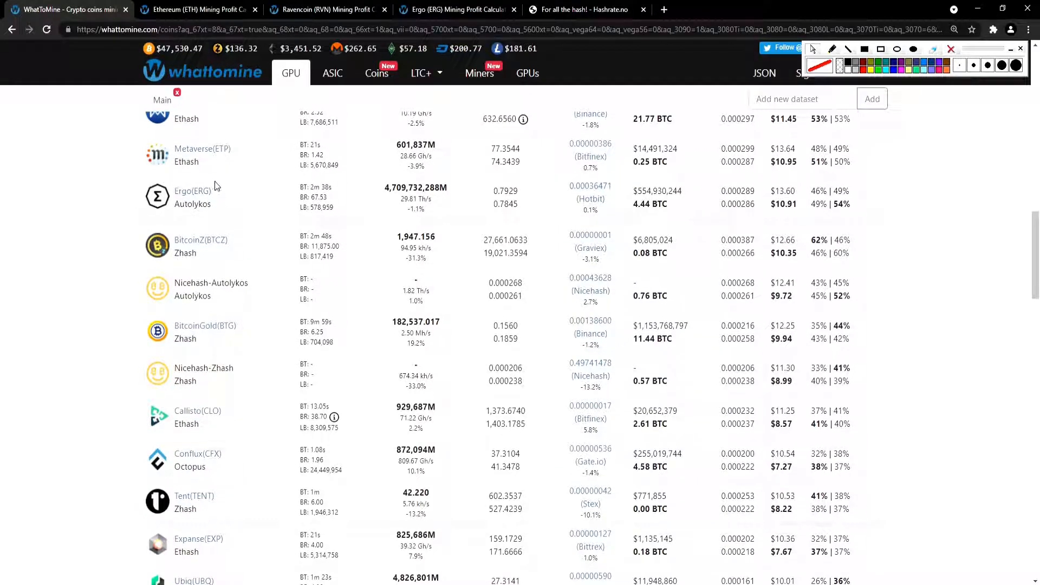
{"action": "scroll", "coordinate": [240, 388], "scroll_direction": "up", "scroll_amount": 8}
{"action": "scroll", "coordinate": [242, 394], "scroll_direction": "up", "scroll_amount": 10}
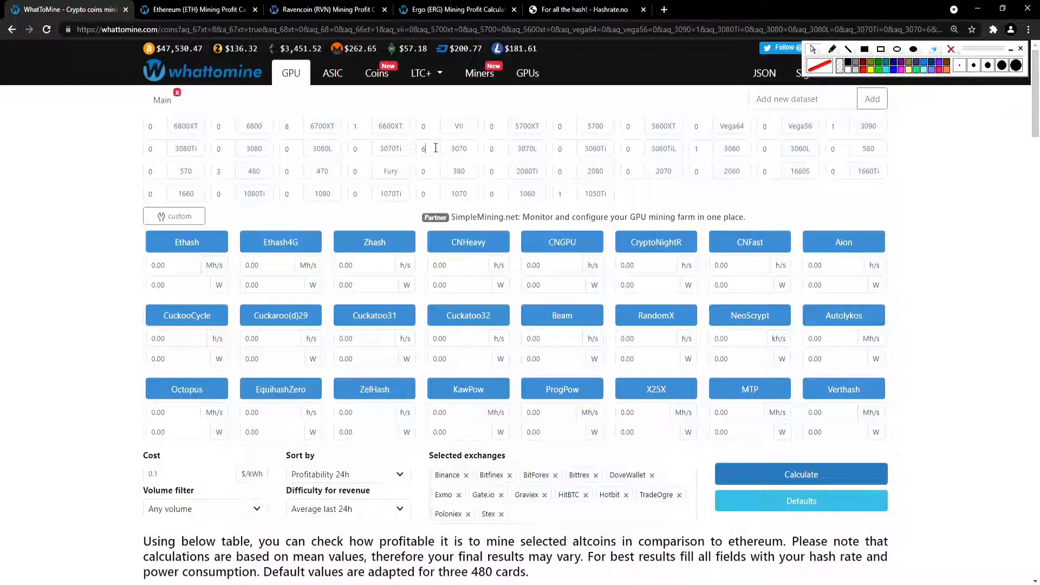
{"action": "left_click", "coordinate": [457, 152]}
{"action": "double_click", "coordinate": [159, 125]}
{"action": "type", "text": "1"}
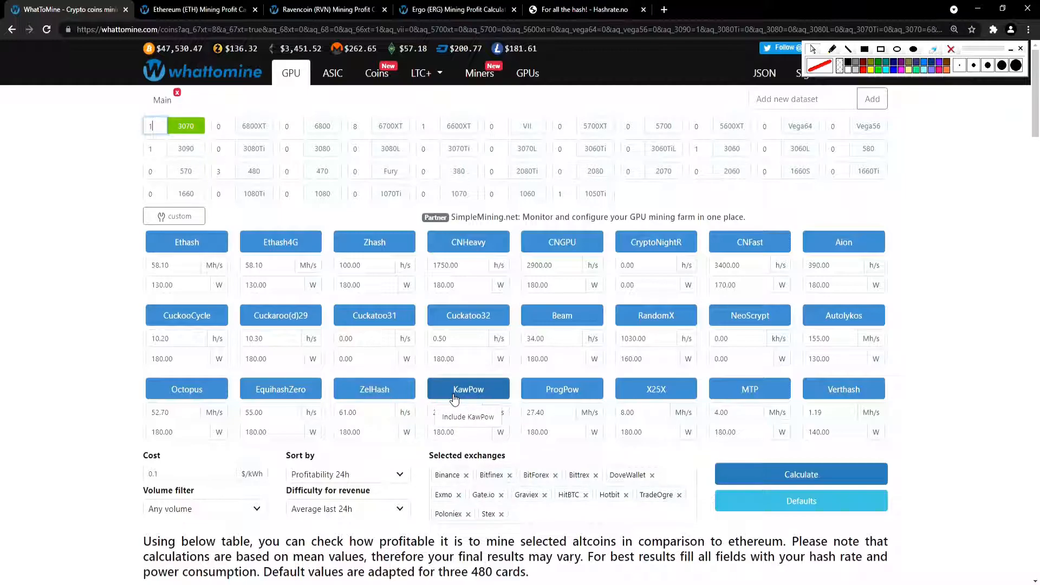
Open Ravencoin's mining calculator from the profitability table in a new browser tab and switch to it
{"action": "scroll", "coordinate": [454, 400], "scroll_direction": "down", "scroll_amount": 7}
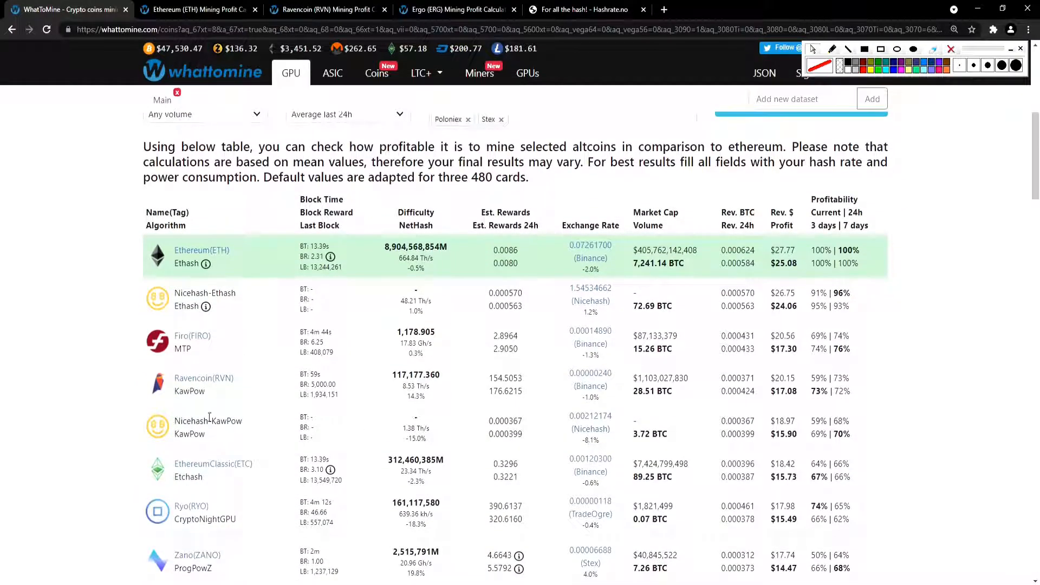
{"action": "right_click", "coordinate": [209, 379]}
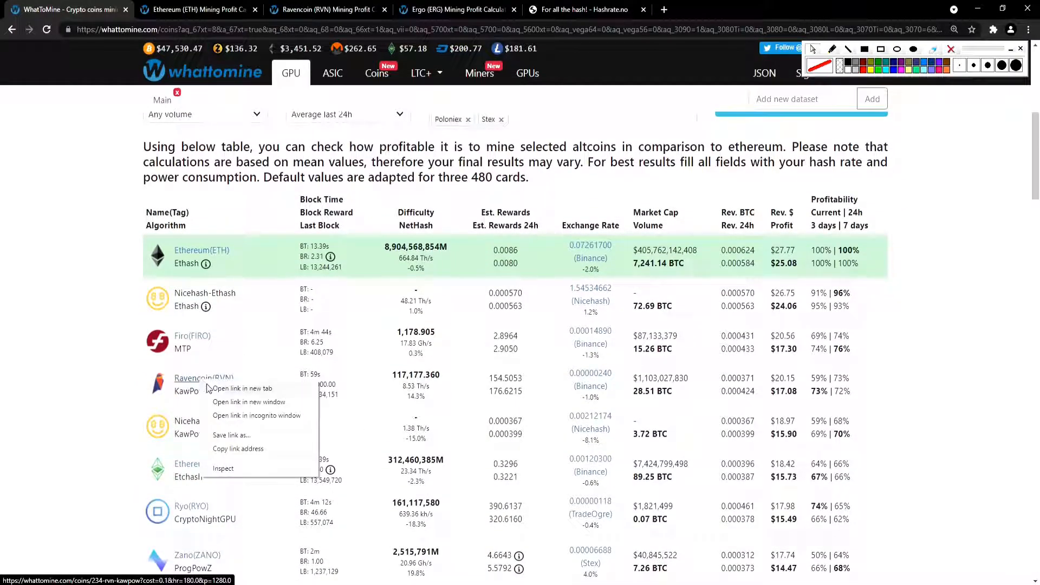
{"action": "left_click", "coordinate": [241, 389]}
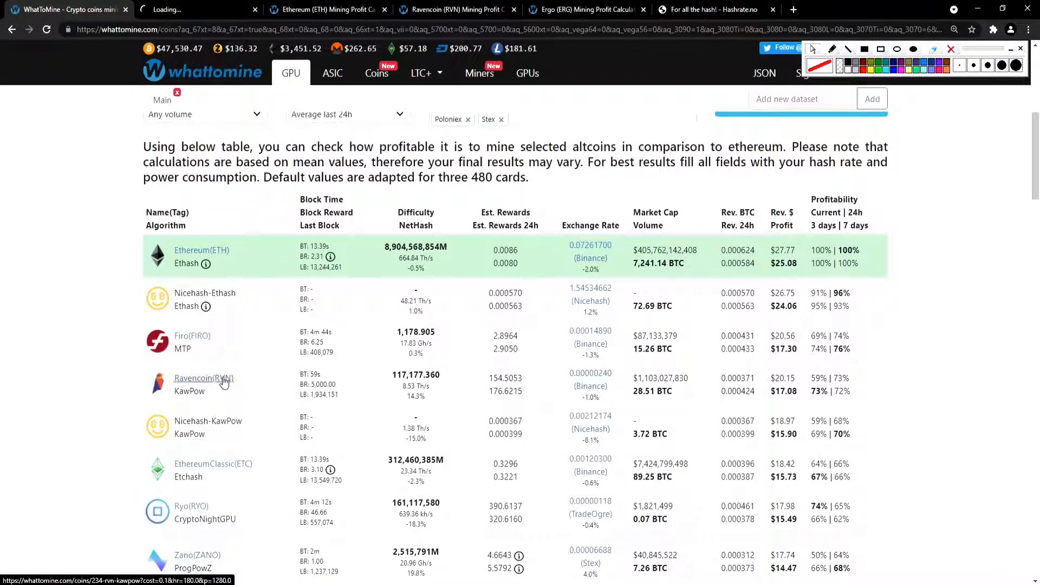
{"action": "left_click", "coordinate": [216, 9]}
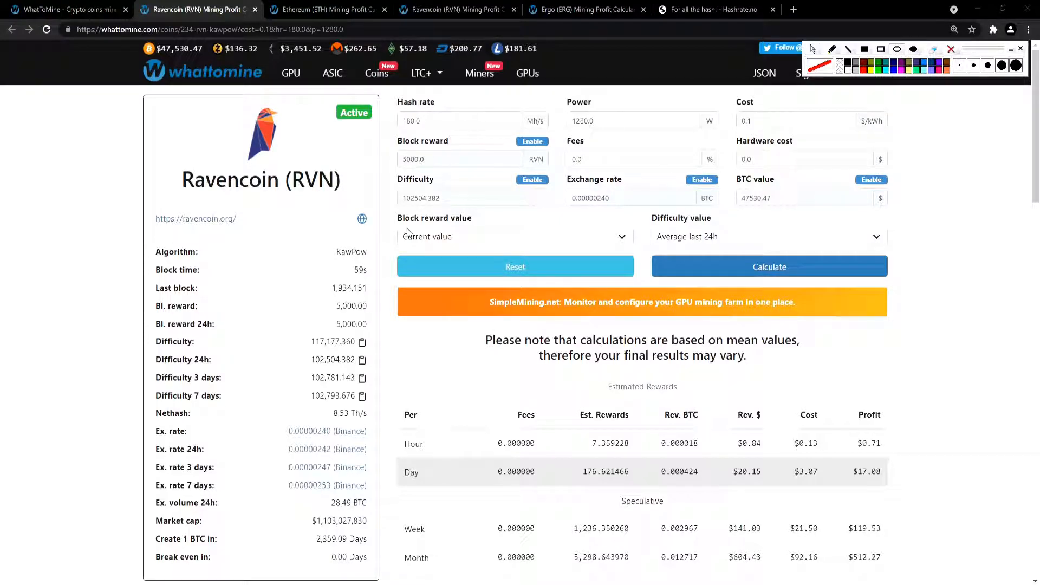
Circle Ravencoin's algorithm entry in red, clear the circle, and close this Ravencoin page
{"action": "mouse_move", "coordinate": [146, 240]}
{"action": "left_mouse_down"}
{"action": "mouse_move", "coordinate": [163, 254]}
{"action": "mouse_move", "coordinate": [376, 259]}
{"action": "mouse_move", "coordinate": [392, 281]}
{"action": "mouse_move", "coordinate": [384, 267]}
{"action": "left_mouse_up"}
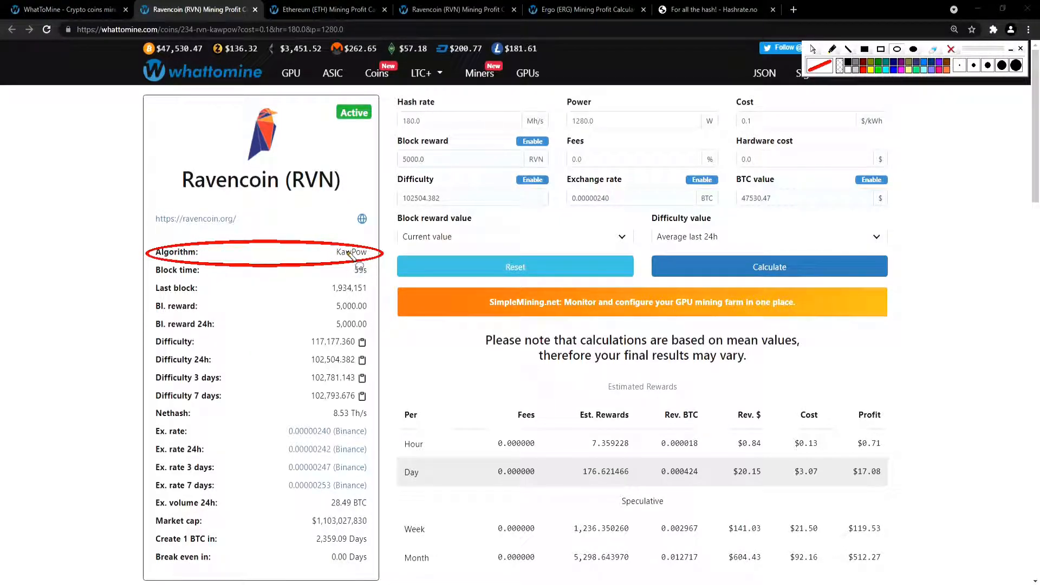
{"action": "left_click", "coordinate": [950, 49]}
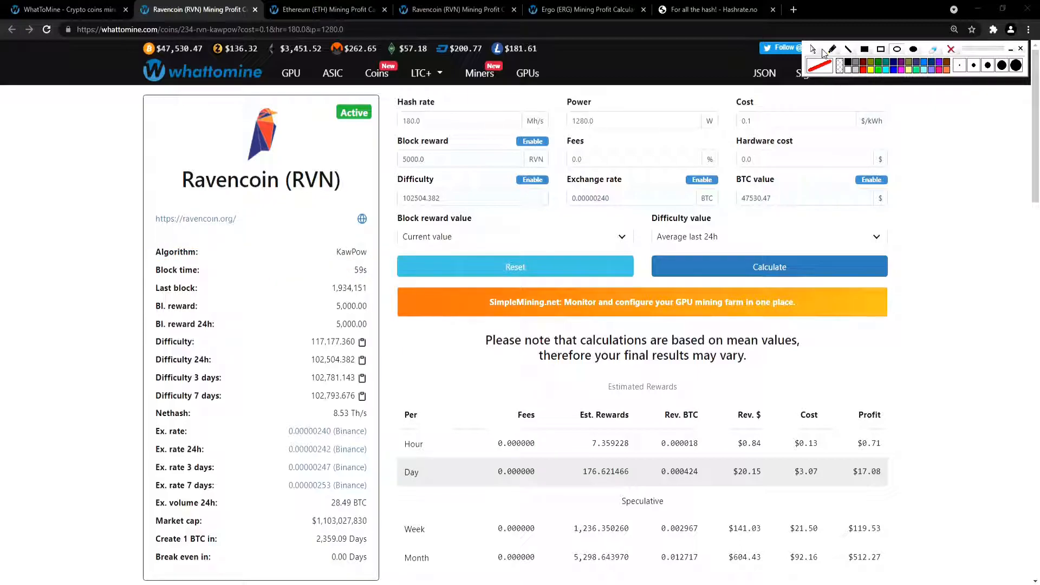
{"action": "left_click", "coordinate": [812, 49]}
{"action": "left_click", "coordinate": [255, 10]}
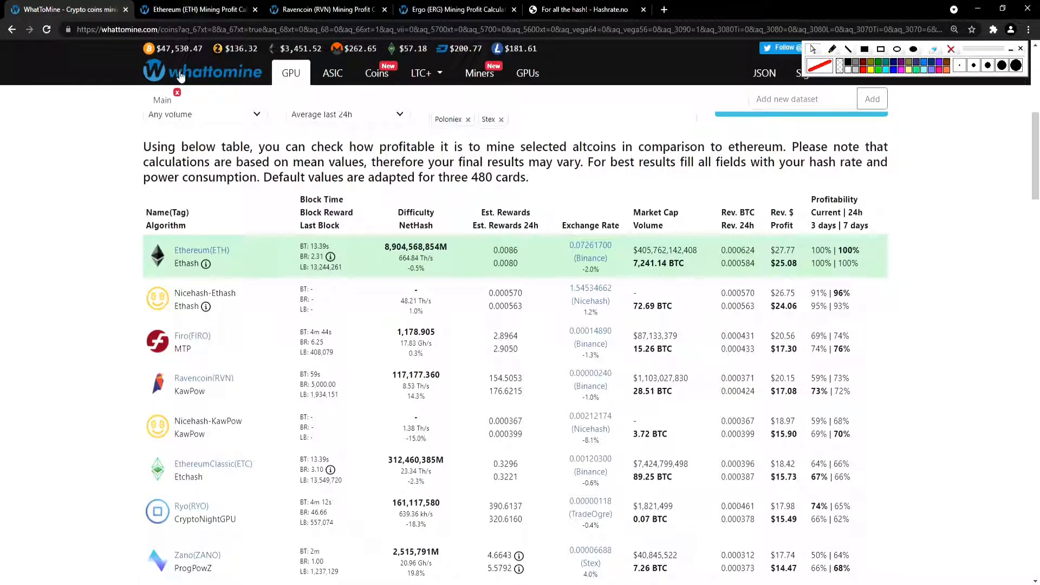
Review the open Ethereum, Ravencoin and Ergo calculator pages, and examine the coins and algorithms in the main profitability table
{"action": "scroll", "coordinate": [235, 217], "scroll_direction": "up", "scroll_amount": 5}
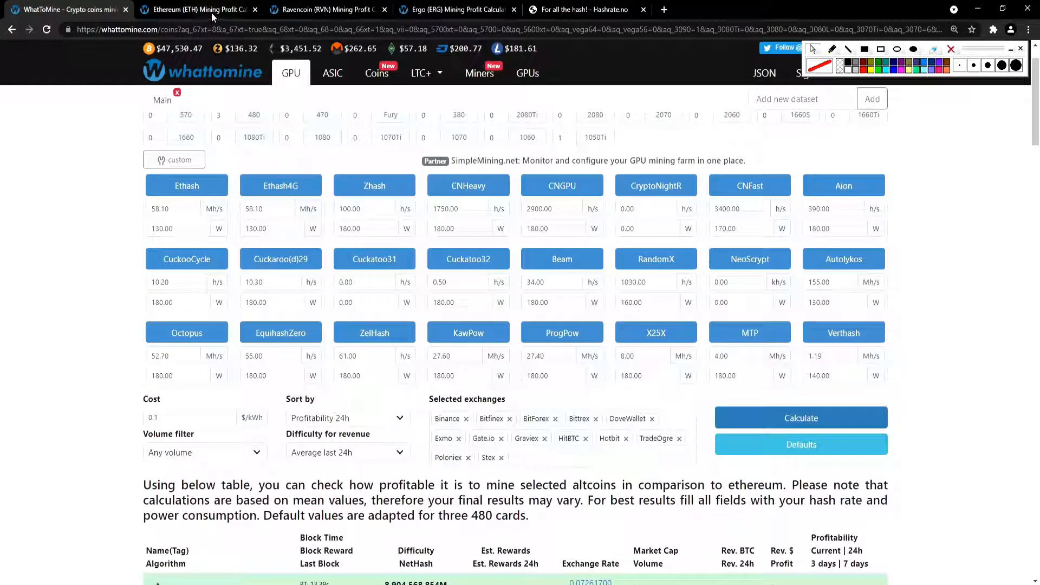
{"action": "scroll", "coordinate": [104, 225], "scroll_direction": "up", "scroll_amount": 1}
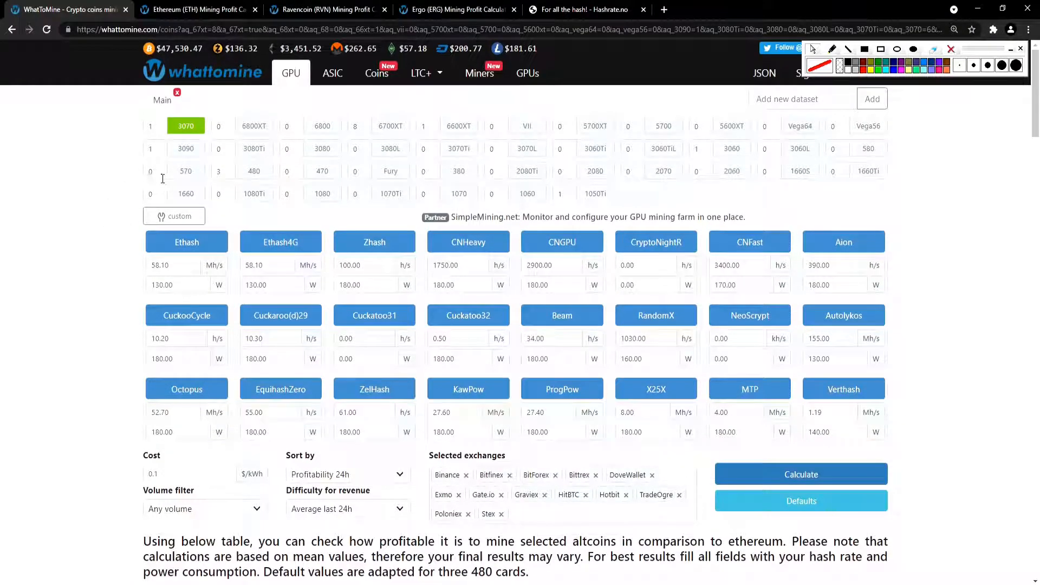
{"action": "left_click", "coordinate": [215, 11]}
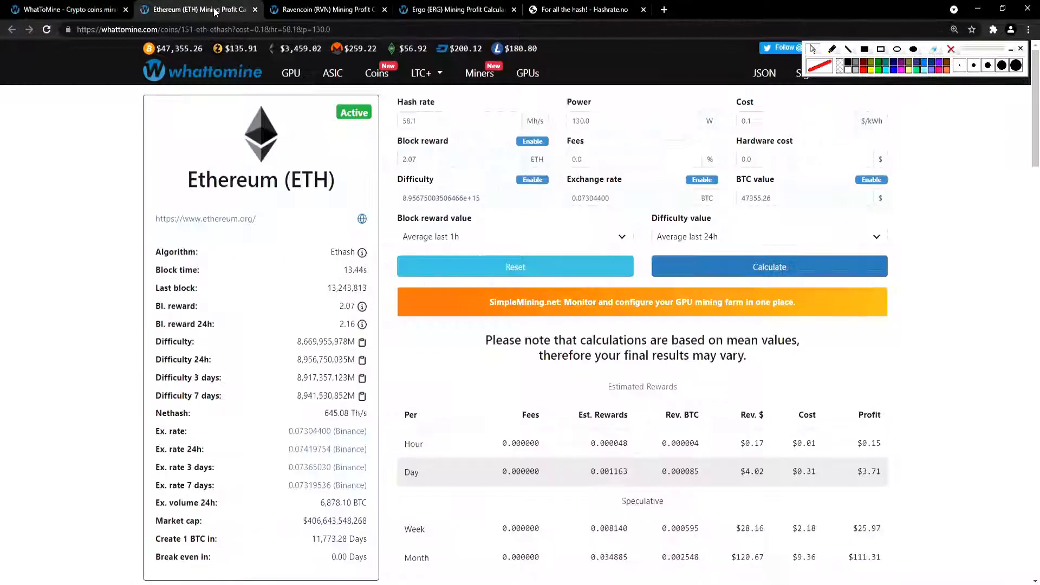
{"action": "left_click", "coordinate": [310, 9]}
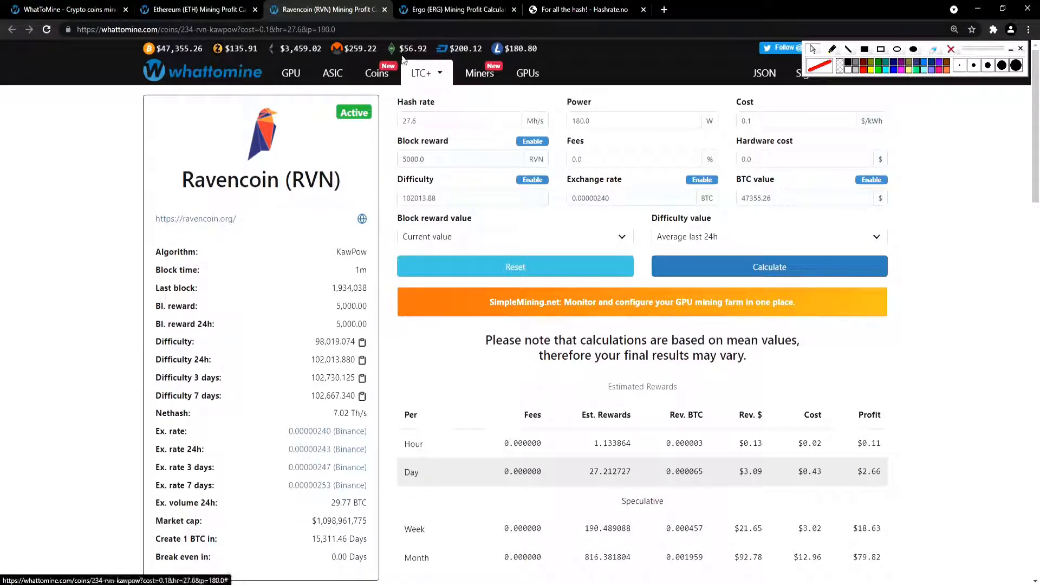
{"action": "left_click", "coordinate": [436, 10]}
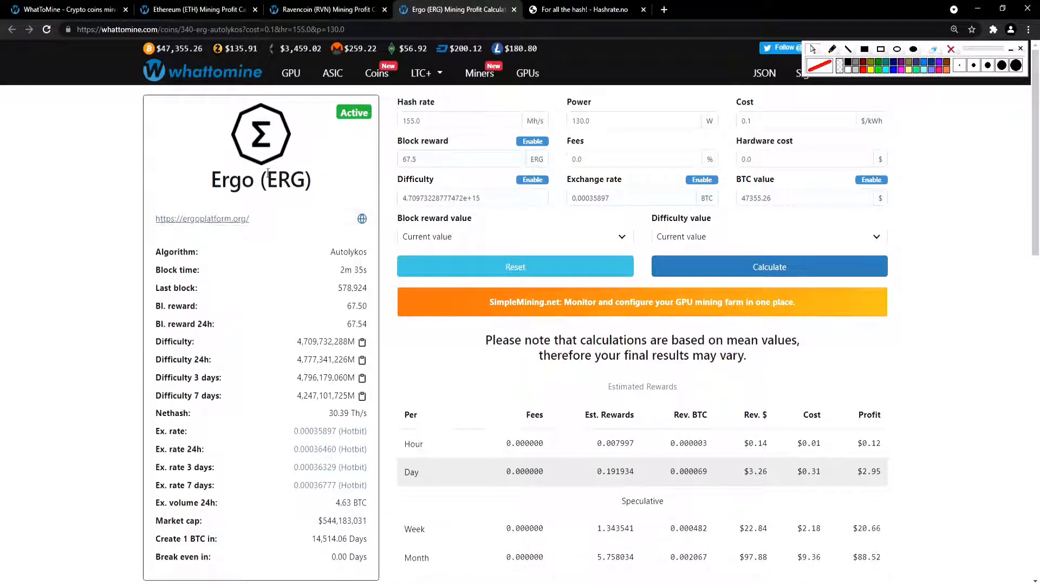
{"action": "left_click", "coordinate": [92, 10]}
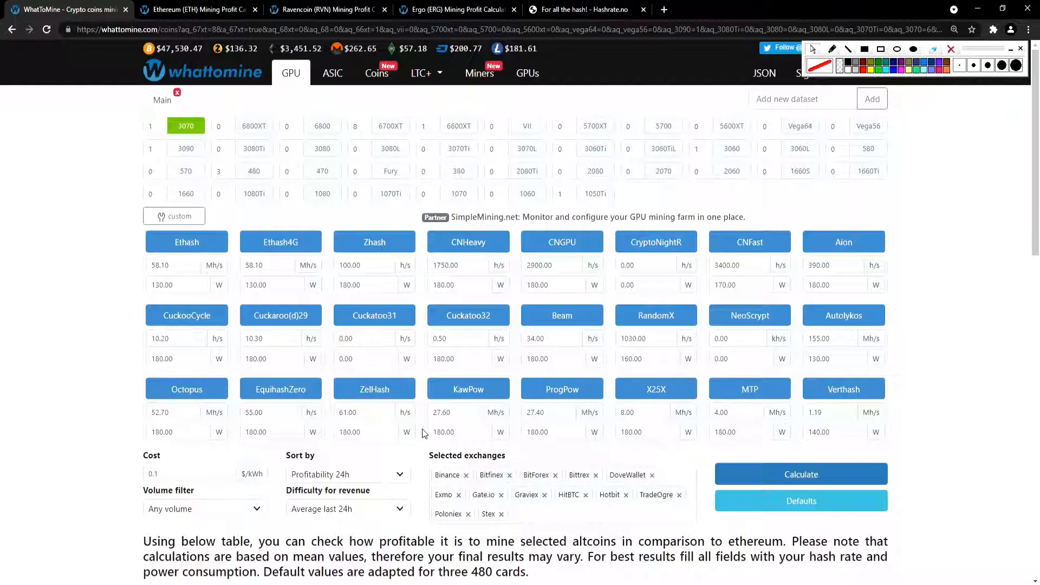
{"action": "scroll", "coordinate": [422, 430], "scroll_direction": "down", "scroll_amount": 10}
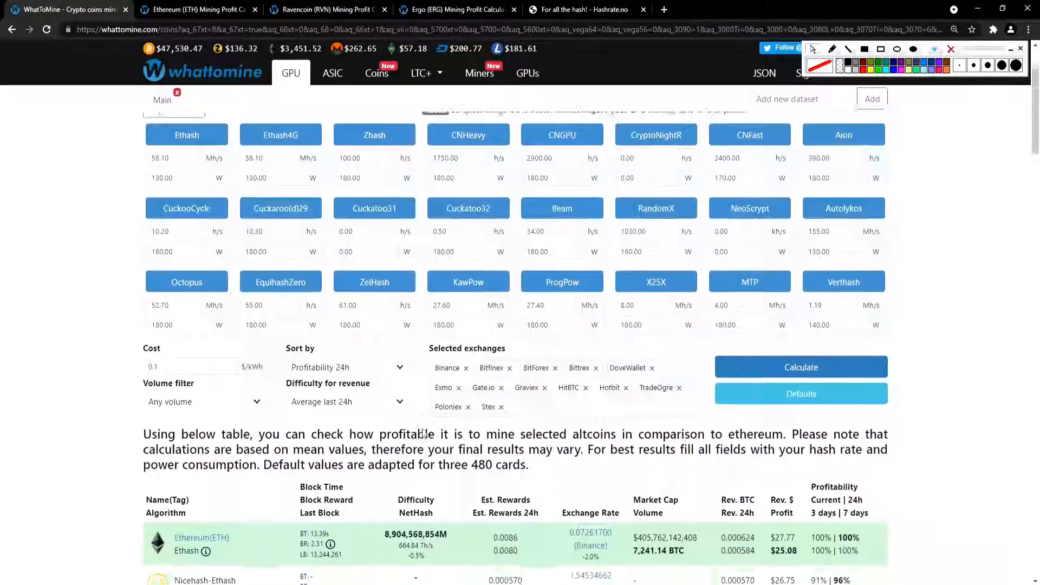
{"action": "scroll", "coordinate": [301, 372], "scroll_direction": "down", "scroll_amount": 5}
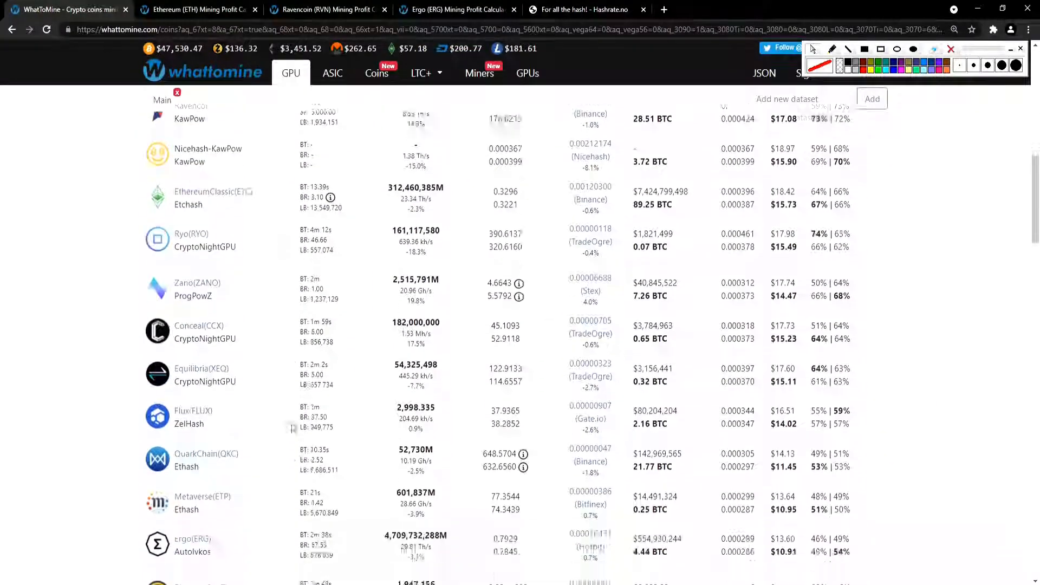
{"action": "scroll", "coordinate": [330, 449], "scroll_direction": "down", "scroll_amount": 3}
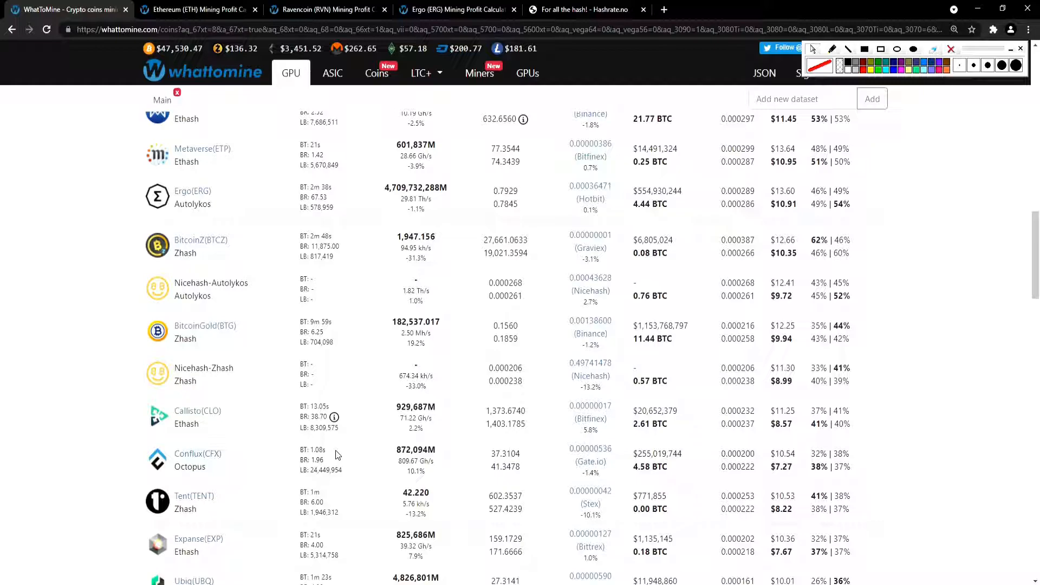
{"action": "scroll", "coordinate": [336, 455], "scroll_direction": "up", "scroll_amount": 10}
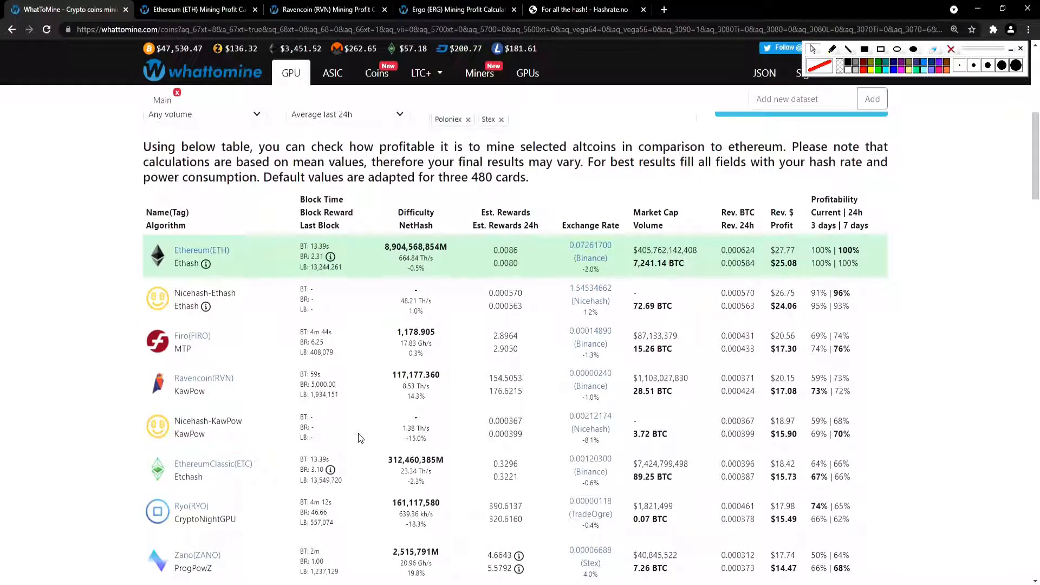
{"action": "scroll", "coordinate": [361, 438], "scroll_direction": "up", "scroll_amount": 4}
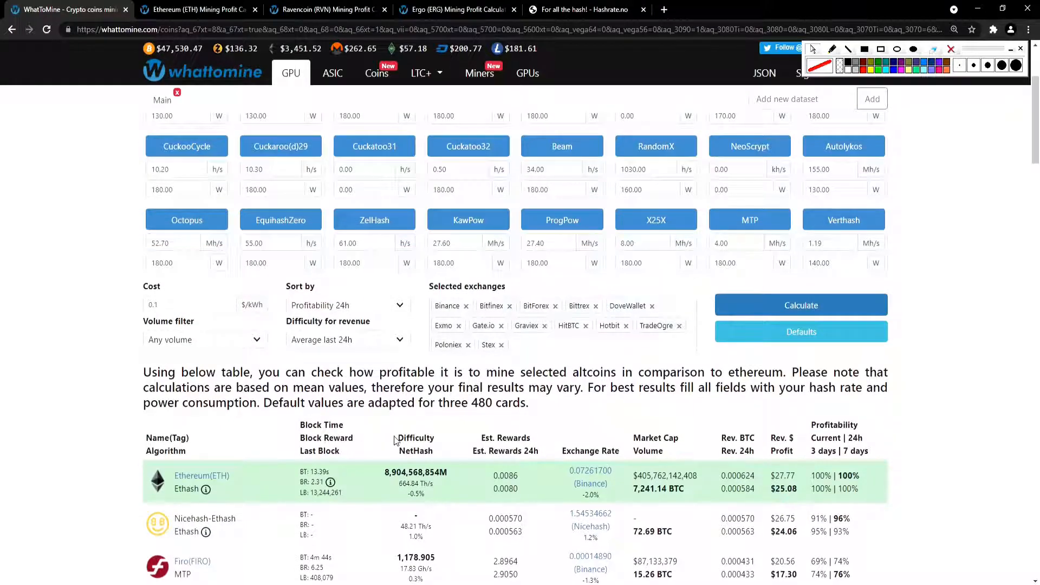
{"action": "scroll", "coordinate": [393, 439], "scroll_direction": "up", "scroll_amount": 3}
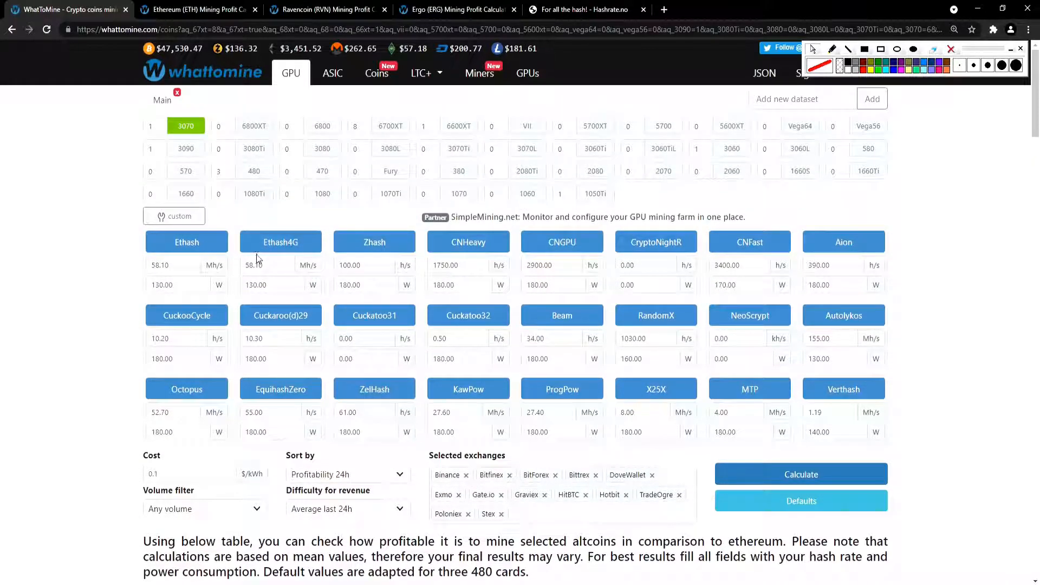
Exclude Ethash4G, Zhash, CNHeavy, CNGPU, CryptoNightR, CNFast, Aion and NeoScrypt from the calculation, keeping Autolykos included
{"action": "left_click", "coordinate": [272, 247]}
{"action": "left_click", "coordinate": [373, 243]}
{"action": "left_click", "coordinate": [502, 246]}
{"action": "left_click", "coordinate": [569, 246]}
{"action": "left_click", "coordinate": [658, 246]}
{"action": "left_click", "coordinate": [750, 246]}
{"action": "left_click", "coordinate": [824, 249]}
{"action": "left_click", "coordinate": [844, 317]}
{"action": "left_click", "coordinate": [753, 317]}
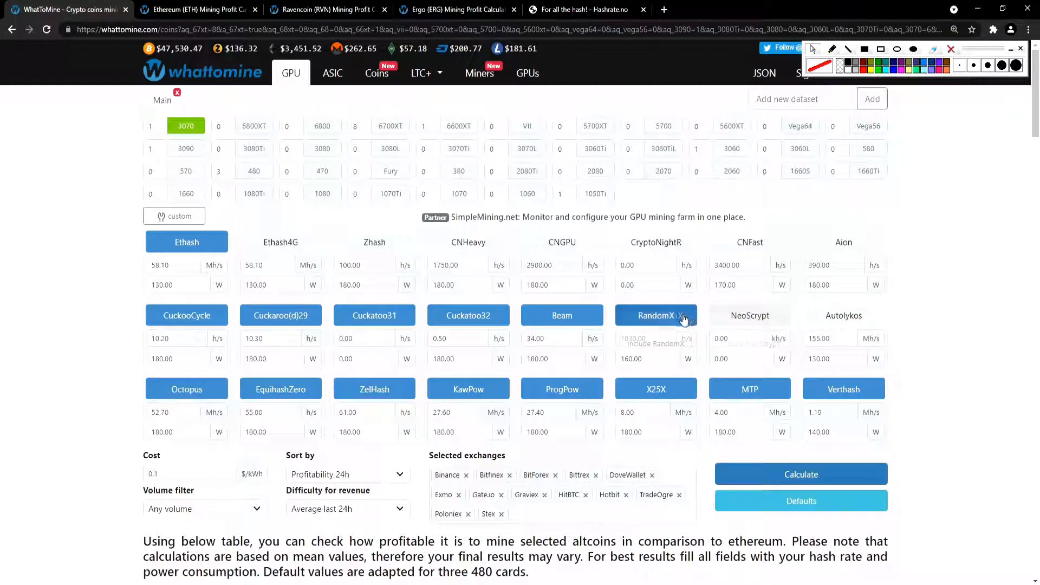
{"action": "left_click", "coordinate": [831, 316]}
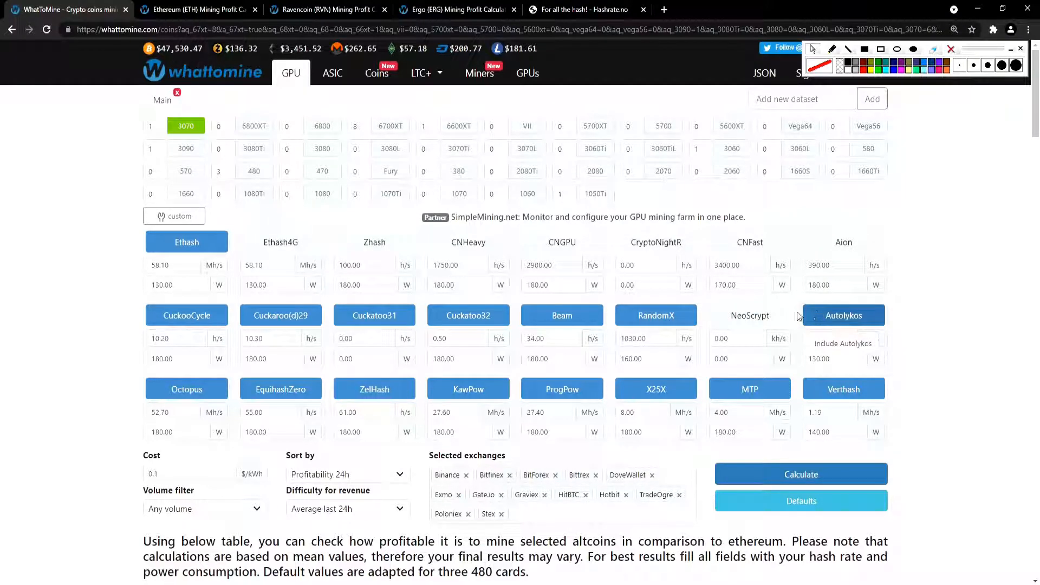
Exclude all remaining algorithms except Ethash, Autolykos and KawPow, and recalculate the profitability to view the filtered coins
{"action": "left_click", "coordinate": [667, 316]}
{"action": "left_click", "coordinate": [574, 315]}
{"action": "left_click", "coordinate": [466, 316]}
{"action": "left_click", "coordinate": [379, 315]}
{"action": "left_click", "coordinate": [287, 315]}
{"action": "left_click", "coordinate": [212, 316]}
{"action": "left_click", "coordinate": [195, 388]}
{"action": "left_click", "coordinate": [279, 390]}
{"action": "left_click", "coordinate": [377, 398]}
{"action": "left_click", "coordinate": [563, 395]}
{"action": "left_click", "coordinate": [656, 395]}
{"action": "left_click", "coordinate": [780, 395]}
{"action": "left_click", "coordinate": [806, 396]}
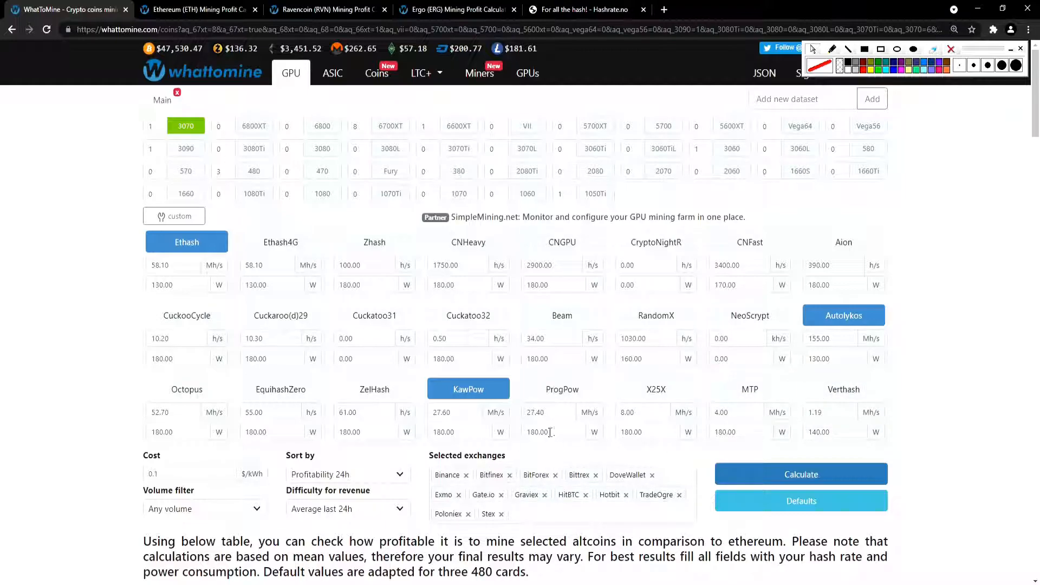
{"action": "left_click", "coordinate": [799, 474]}
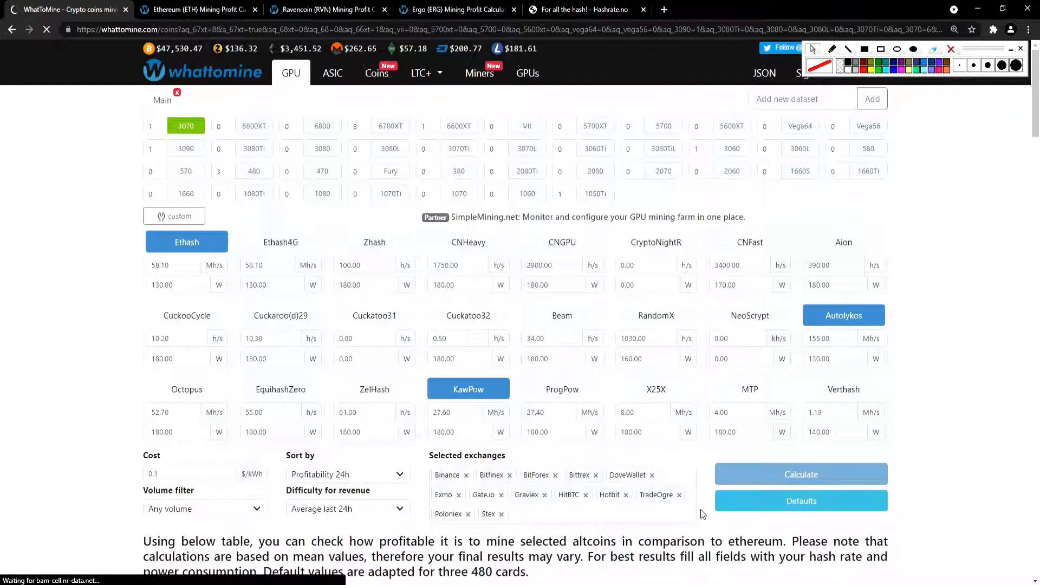
{"action": "scroll", "coordinate": [703, 483], "scroll_direction": "down", "scroll_amount": 8}
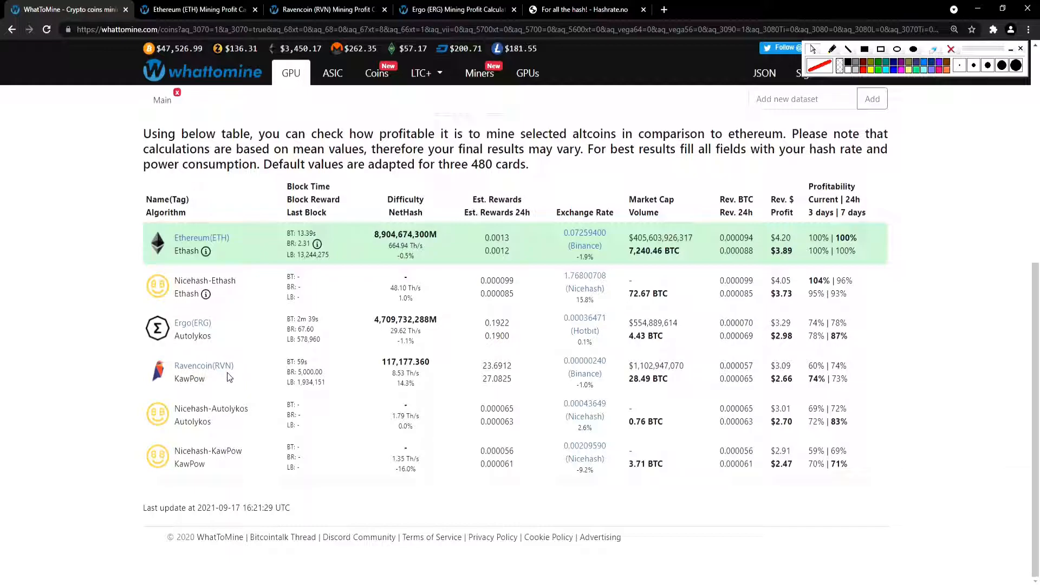
Set the 3070 quantity to 6 and recalculate the profitability to compare the filtered coin results
{"action": "scroll", "coordinate": [258, 371], "scroll_direction": "up", "scroll_amount": 7}
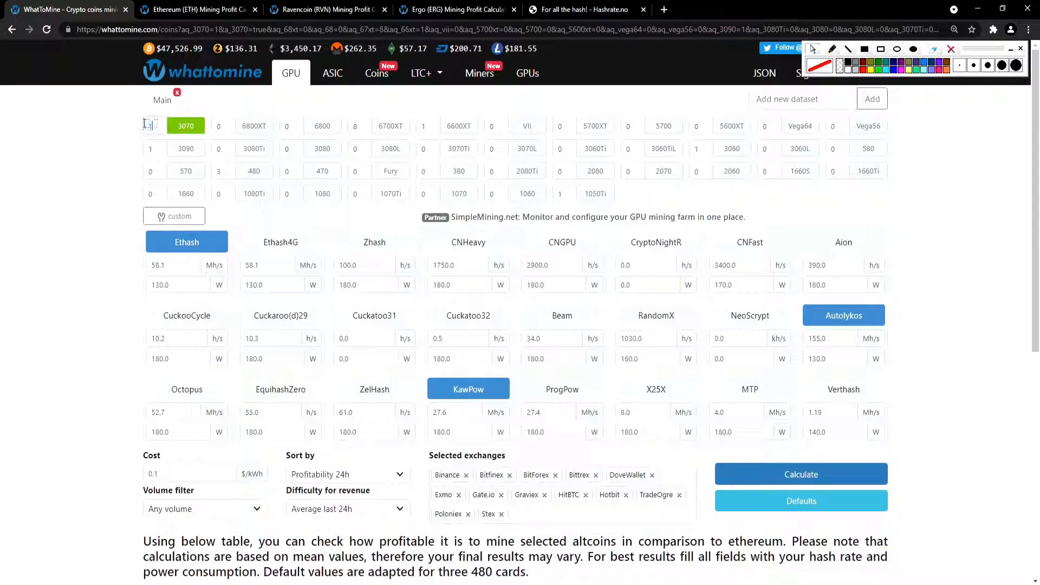
{"action": "type", "text": "6"}
{"action": "left_click", "coordinate": [774, 475]}
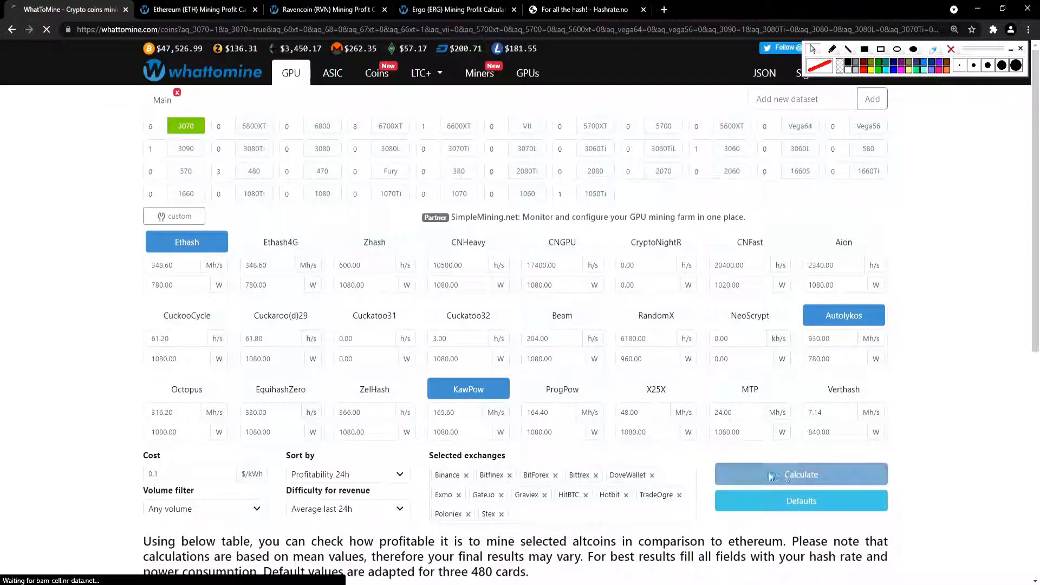
{"action": "scroll", "coordinate": [702, 487], "scroll_direction": "down", "scroll_amount": 4}
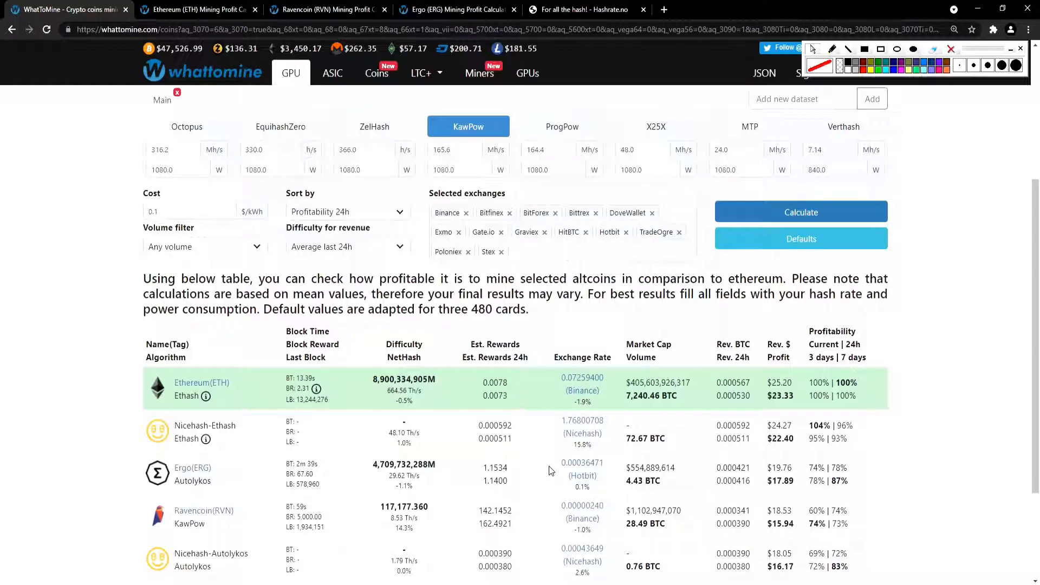
{"action": "scroll", "coordinate": [550, 470], "scroll_direction": "down", "scroll_amount": 3}
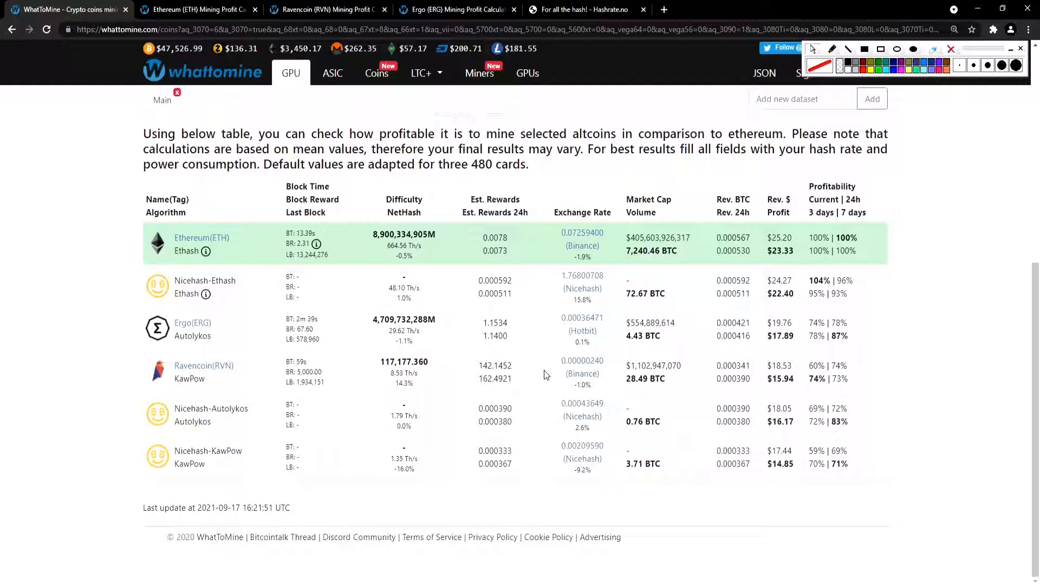
{"action": "scroll", "coordinate": [526, 424], "scroll_direction": "up", "scroll_amount": 6}
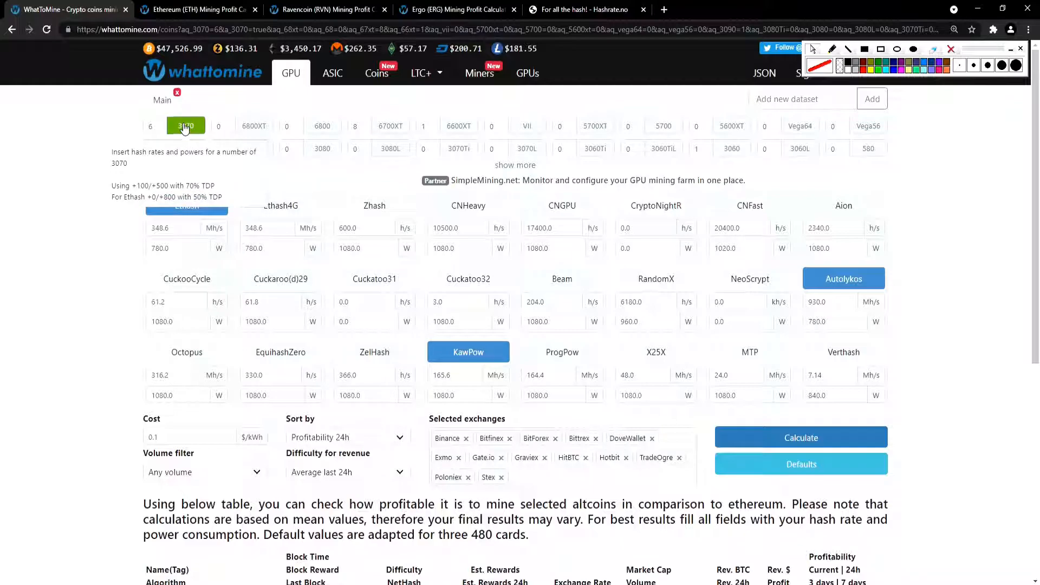
{"action": "scroll", "coordinate": [661, 357], "scroll_direction": "down", "scroll_amount": 5}
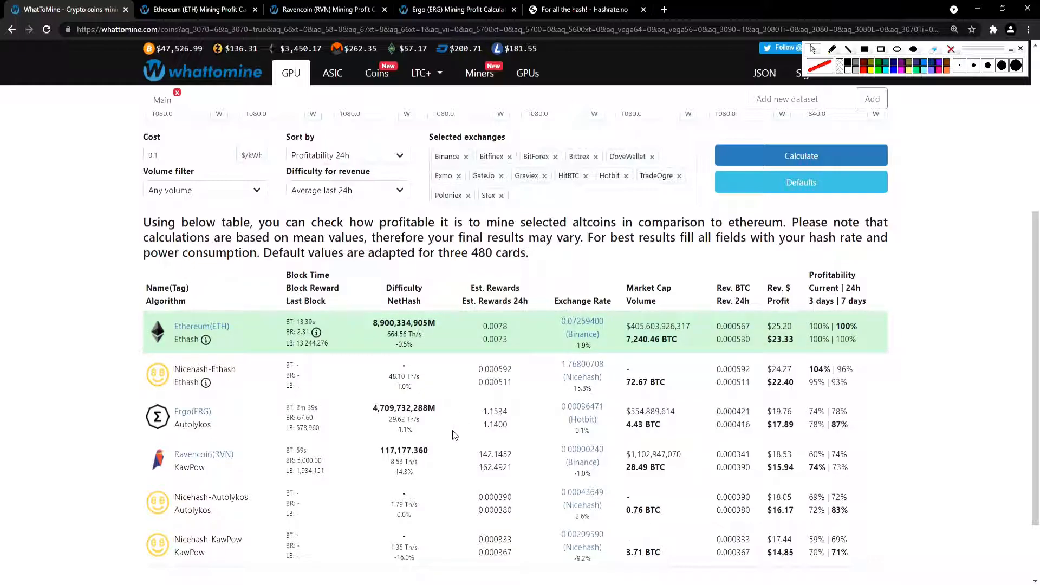
Replace the 3070 selection with one 3070Ti and recalculate the profitability to compare the filtered coin results
{"action": "scroll", "coordinate": [455, 435], "scroll_direction": "up", "scroll_amount": 1}
{"action": "scroll", "coordinate": [457, 438], "scroll_direction": "up", "scroll_amount": 5}
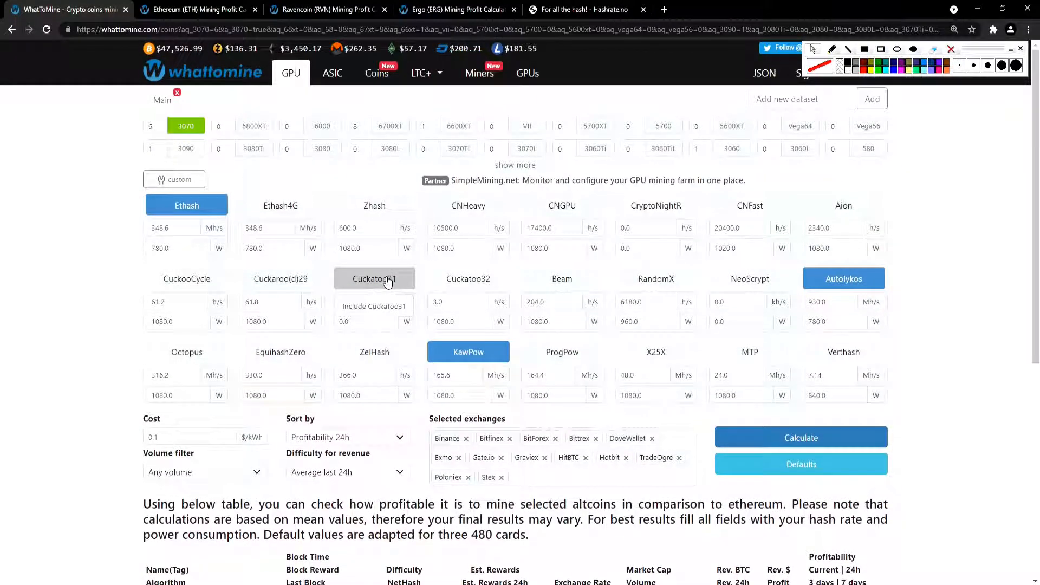
{"action": "left_click", "coordinate": [186, 126]}
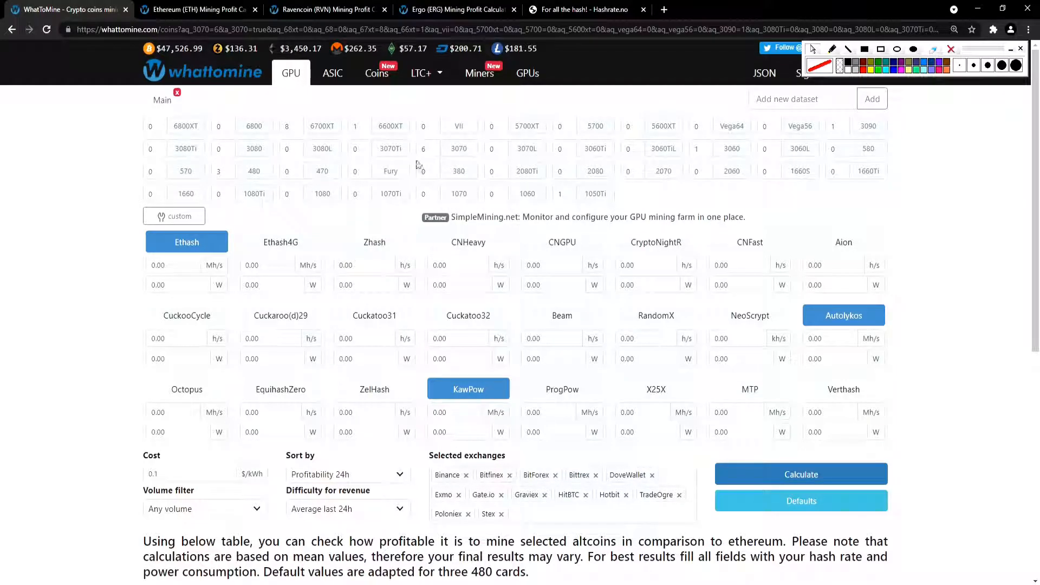
{"action": "left_click", "coordinate": [388, 154]}
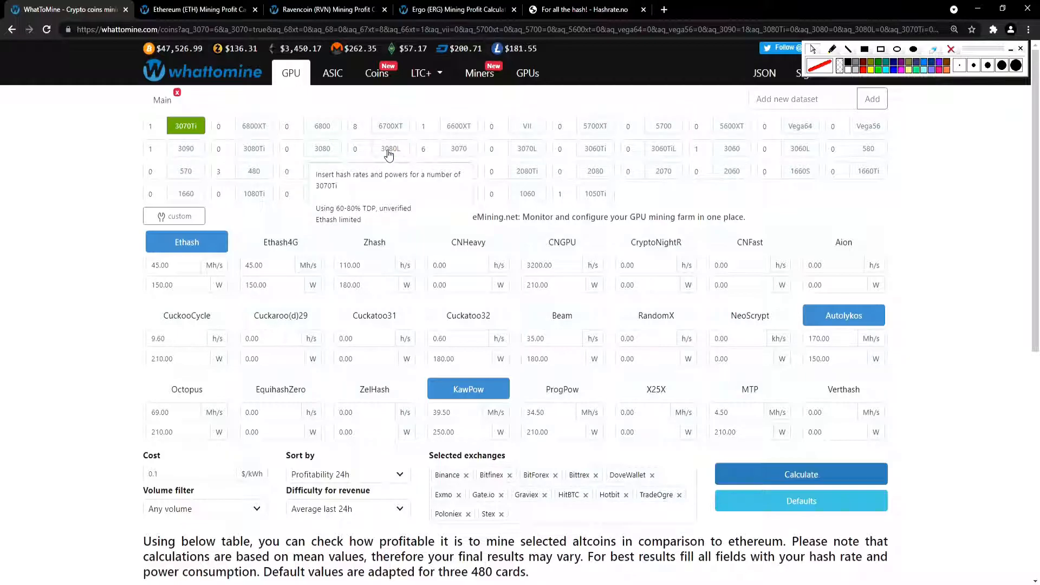
{"action": "left_click_drag", "start_coordinate": [159, 126], "coordinate": [131, 128]}
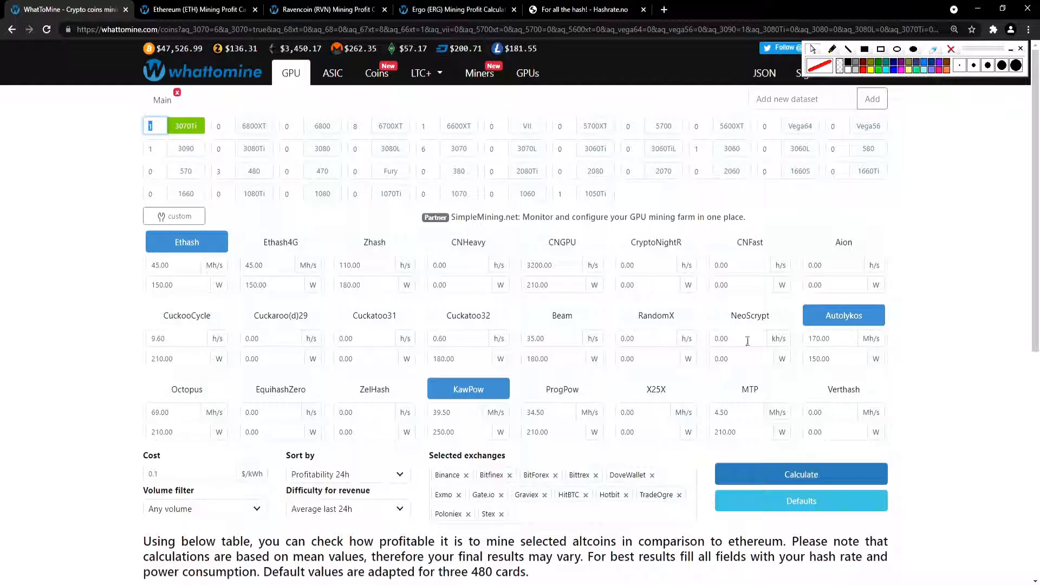
{"action": "left_click", "coordinate": [774, 470]}
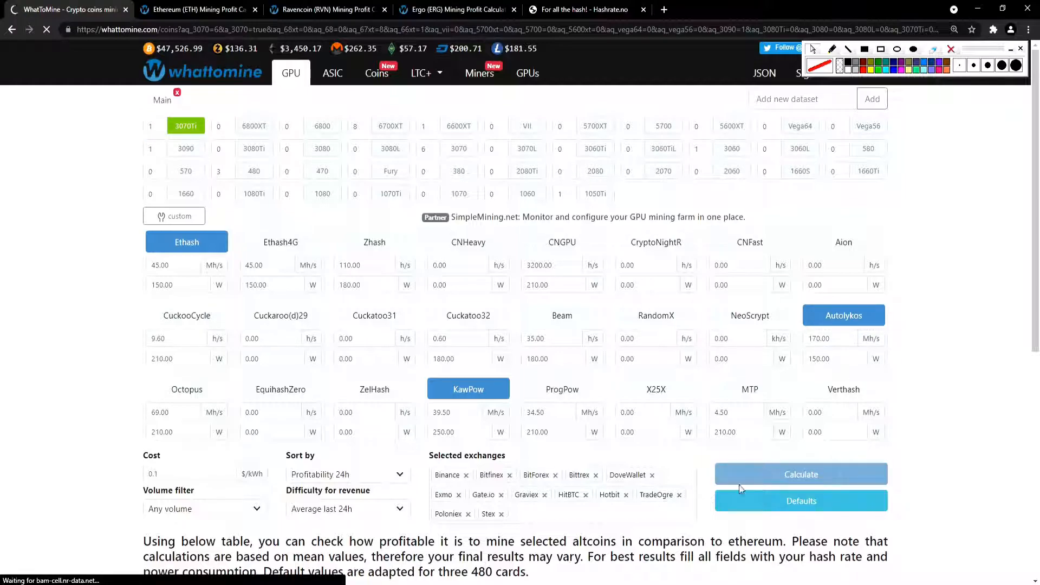
{"action": "scroll", "coordinate": [699, 438], "scroll_direction": "down", "scroll_amount": 5}
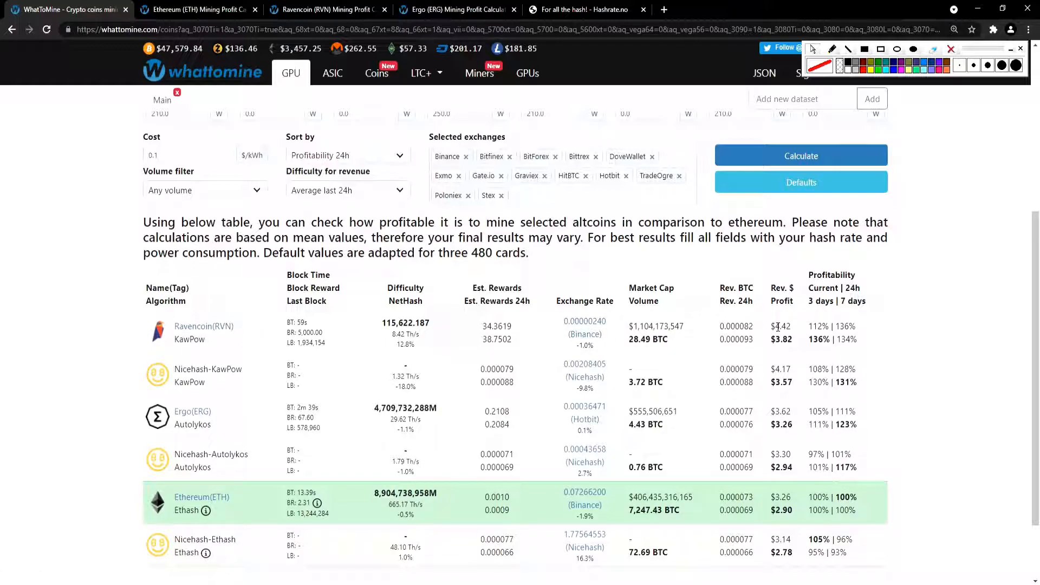
{"action": "left_click_drag", "start_coordinate": [773, 326], "coordinate": [790, 327]}
Set the 3070Ti quantity to 6 and recalculate the profitability to review the coin results
{"action": "scroll", "coordinate": [700, 404], "scroll_direction": "up", "scroll_amount": 4}
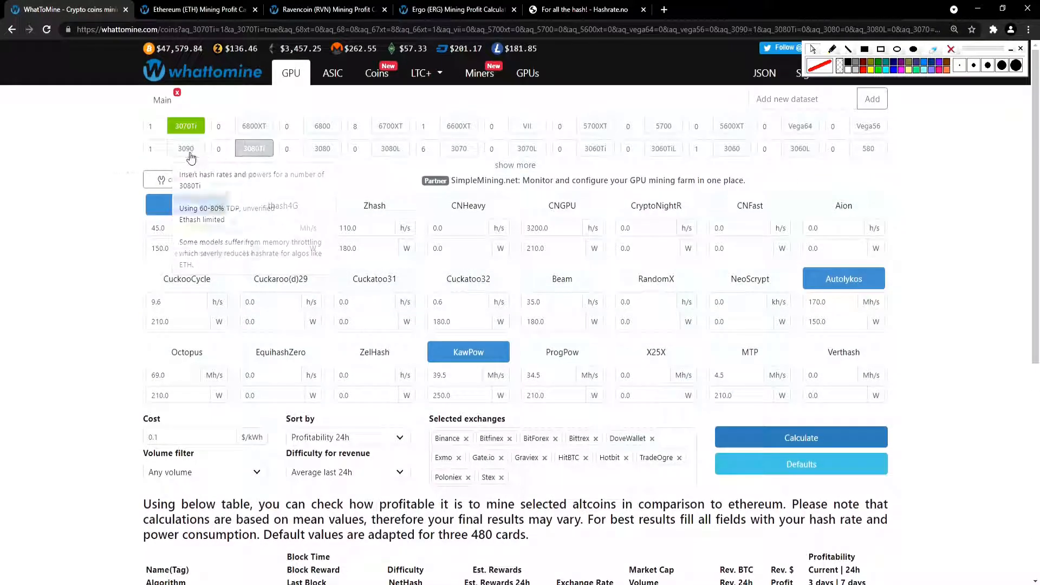
{"action": "type", "text": "6"}
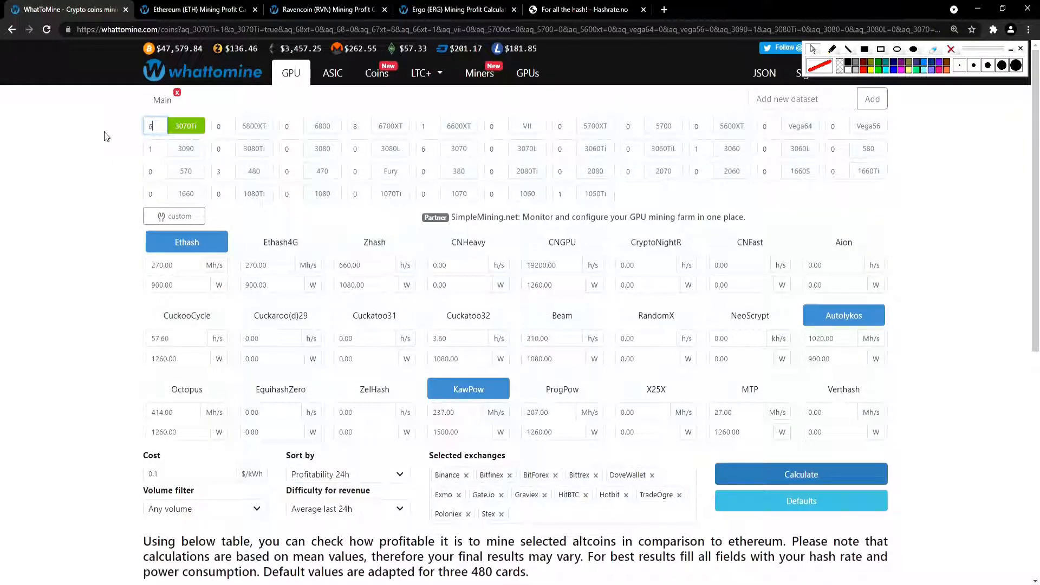
{"action": "left_click", "coordinate": [790, 480]}
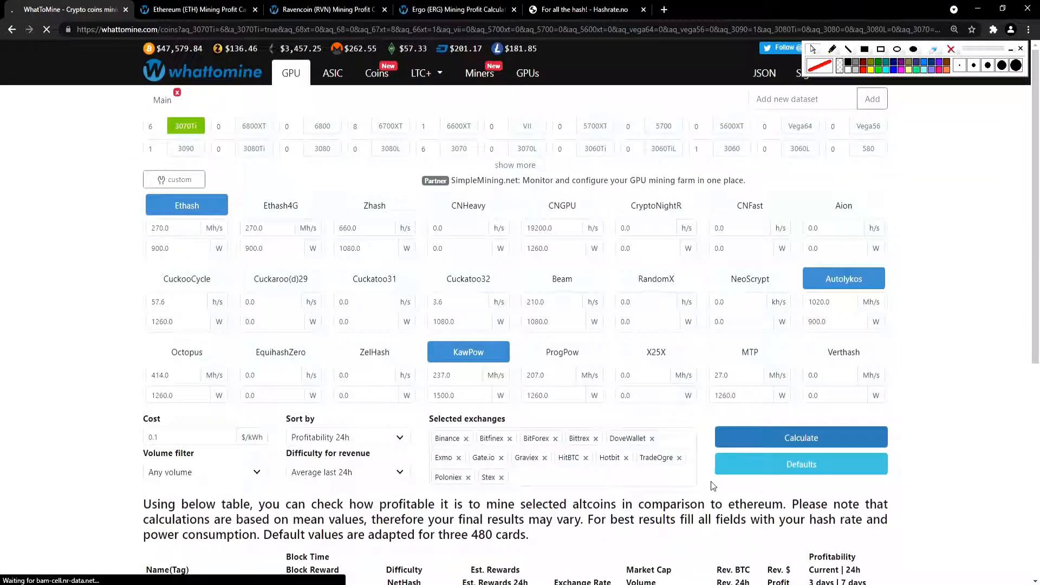
{"action": "scroll", "coordinate": [711, 480], "scroll_direction": "down", "scroll_amount": 4}
{"action": "scroll", "coordinate": [710, 480], "scroll_direction": "down", "scroll_amount": 2}
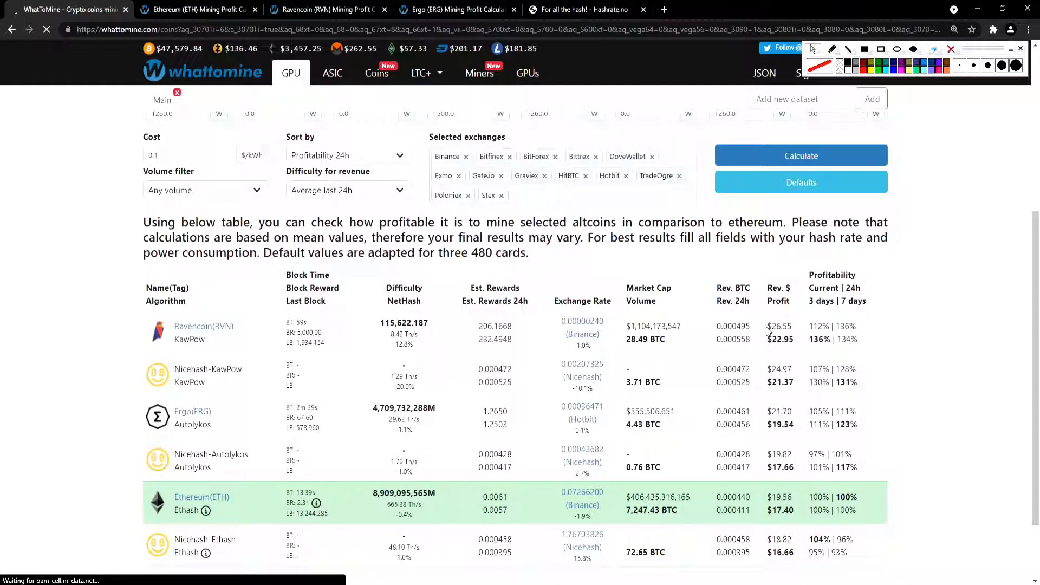
Circle the revenue and profit figures of Ravencoin, Ergo and Ethereum in red, and clear the markings
{"action": "left_click", "coordinate": [897, 49]}
{"action": "mouse_move", "coordinate": [761, 314]}
{"action": "left_mouse_down"}
{"action": "mouse_move", "coordinate": [781, 344]}
{"action": "mouse_move", "coordinate": [806, 353]}
{"action": "left_mouse_up"}
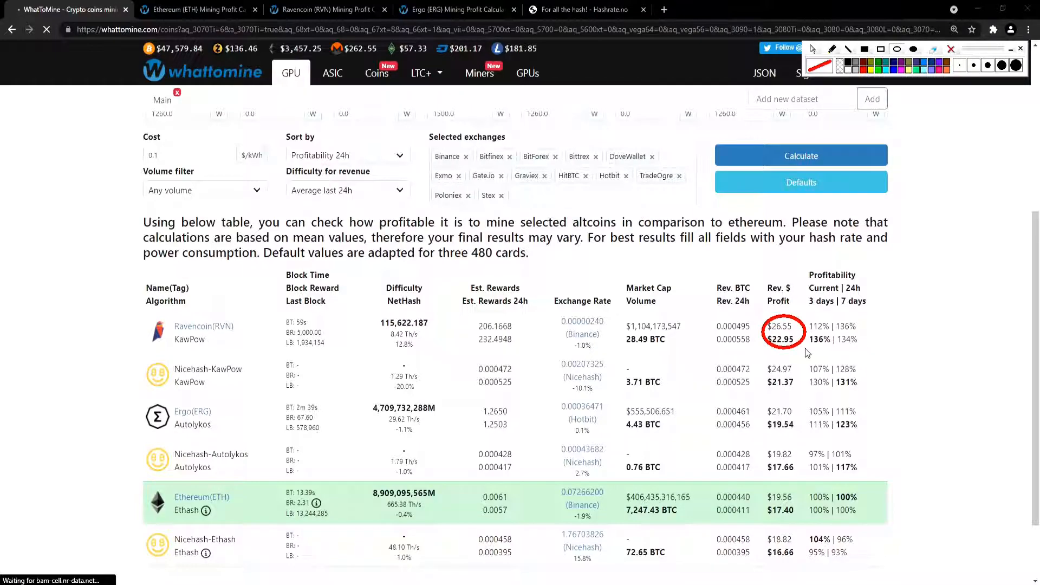
{"action": "left_click_drag", "start_coordinate": [755, 399], "coordinate": [809, 446]}
{"action": "mouse_move", "coordinate": [764, 480]}
{"action": "left_mouse_down"}
{"action": "mouse_move", "coordinate": [788, 530]}
{"action": "mouse_move", "coordinate": [806, 534]}
{"action": "left_mouse_up"}
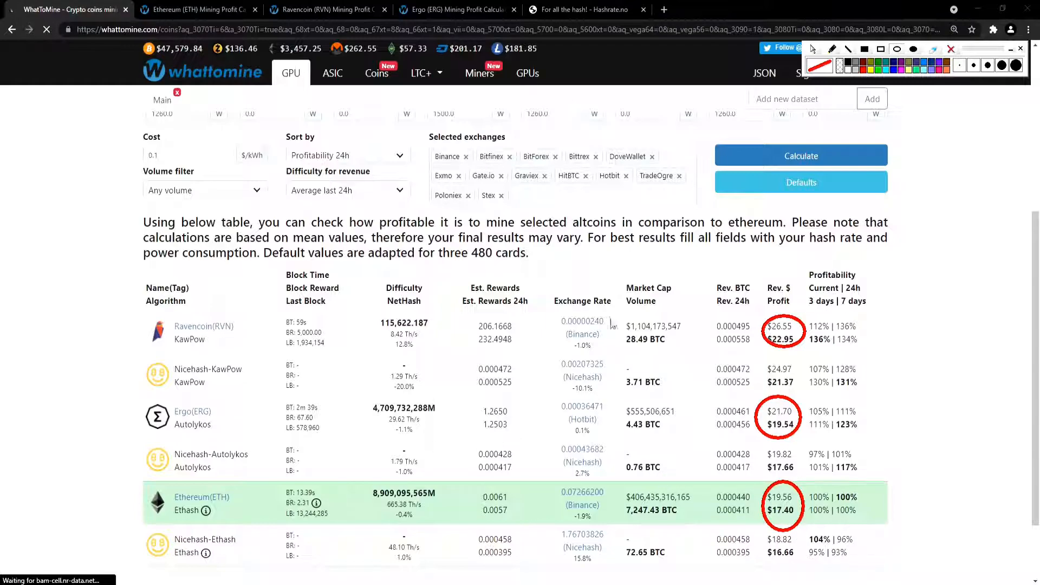
{"action": "left_click", "coordinate": [951, 50]}
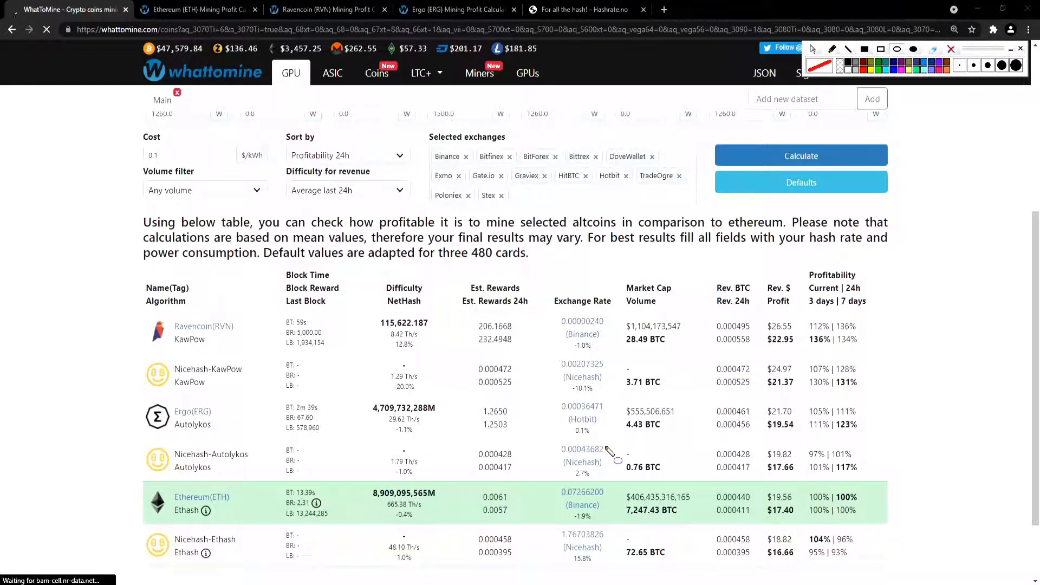
{"action": "left_click", "coordinate": [812, 49]}
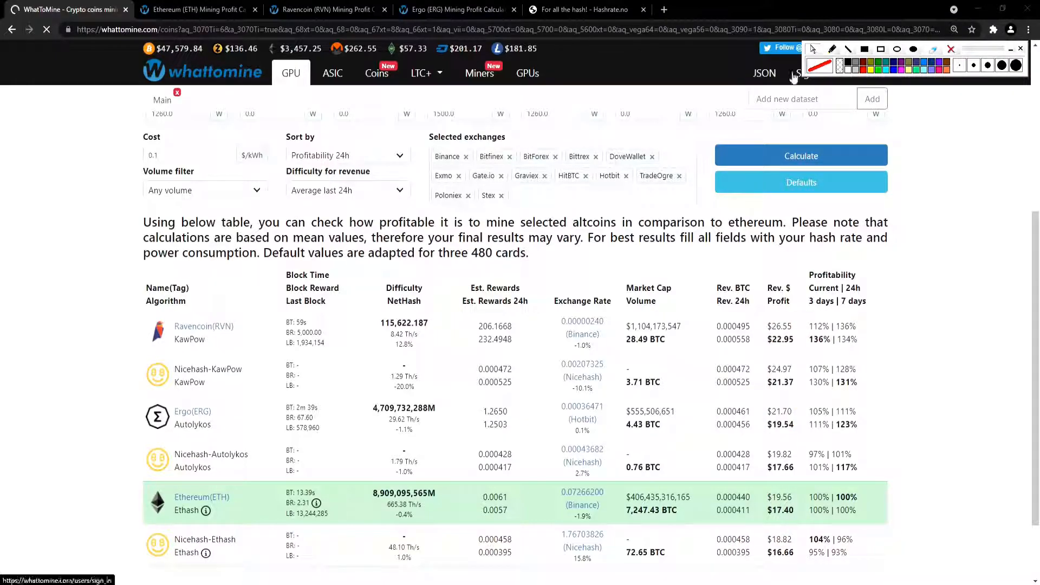
Circle only Ravencoin's revenue and profit figures in red, and clear the marking
{"action": "scroll", "coordinate": [614, 369], "scroll_direction": "up", "scroll_amount": 5}
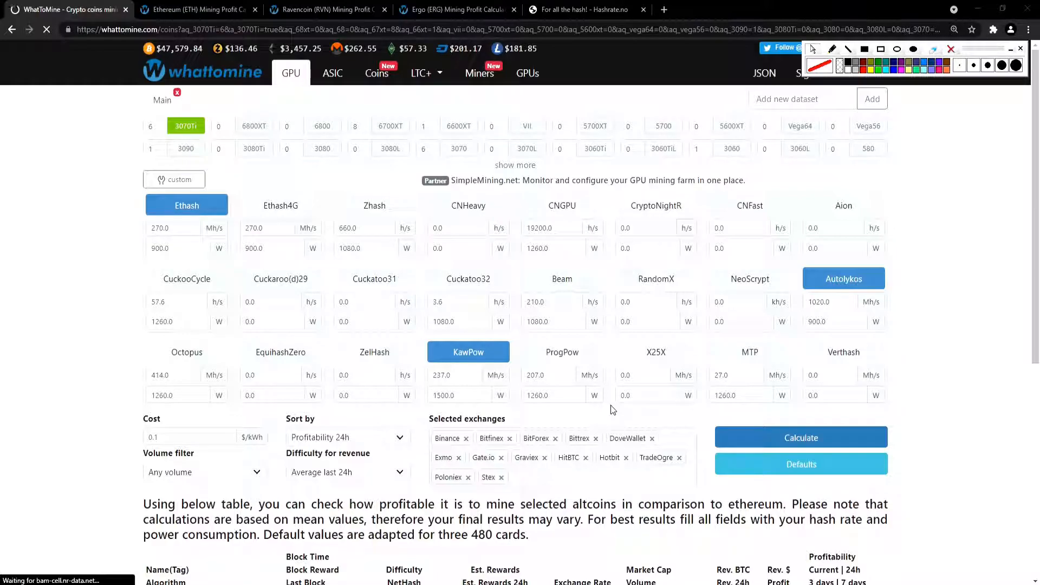
{"action": "scroll", "coordinate": [612, 410], "scroll_direction": "down", "scroll_amount": 3}
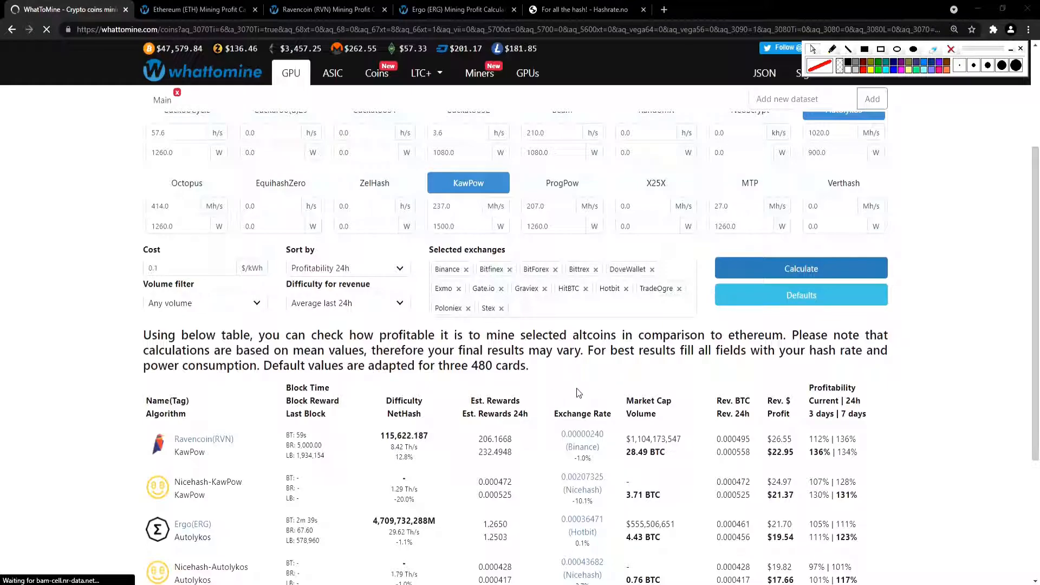
{"action": "left_click", "coordinate": [896, 49]}
{"action": "mouse_move", "coordinate": [754, 420]}
{"action": "left_mouse_down"}
{"action": "mouse_move", "coordinate": [791, 479]}
{"action": "mouse_move", "coordinate": [775, 421]}
{"action": "left_mouse_up"}
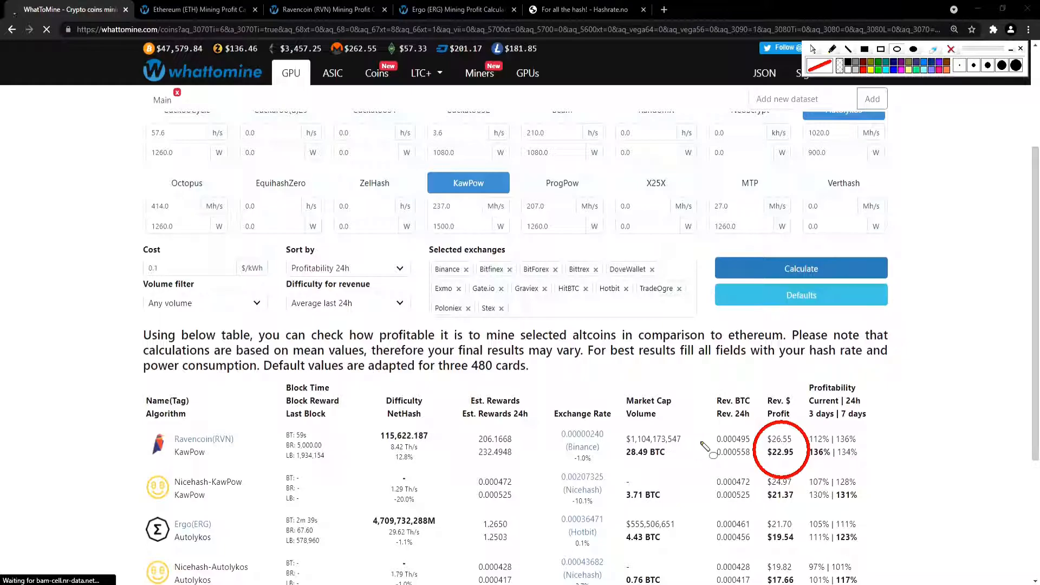
{"action": "left_click", "coordinate": [950, 49]}
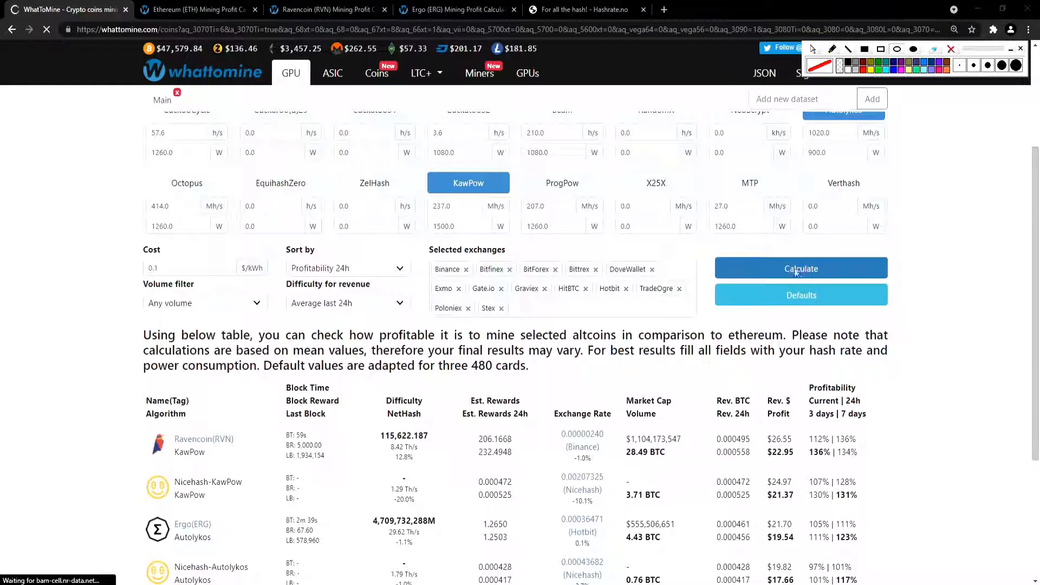
{"action": "left_click", "coordinate": [812, 50]}
Deselect the 3070Ti and select the 3070 instead with a quantity of 1
{"action": "scroll", "coordinate": [457, 388], "scroll_direction": "up", "scroll_amount": 3}
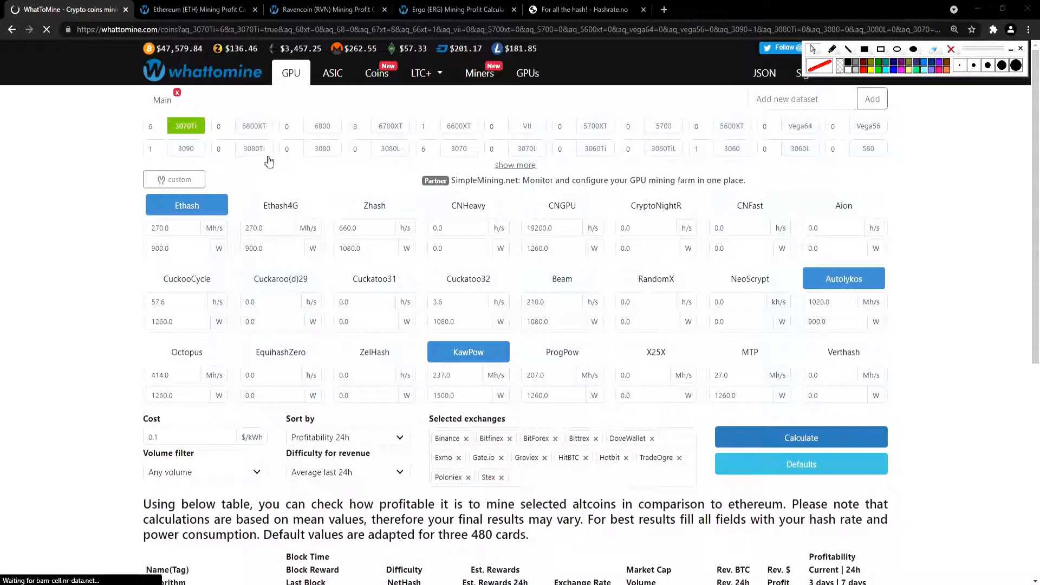
{"action": "left_click", "coordinate": [186, 126]}
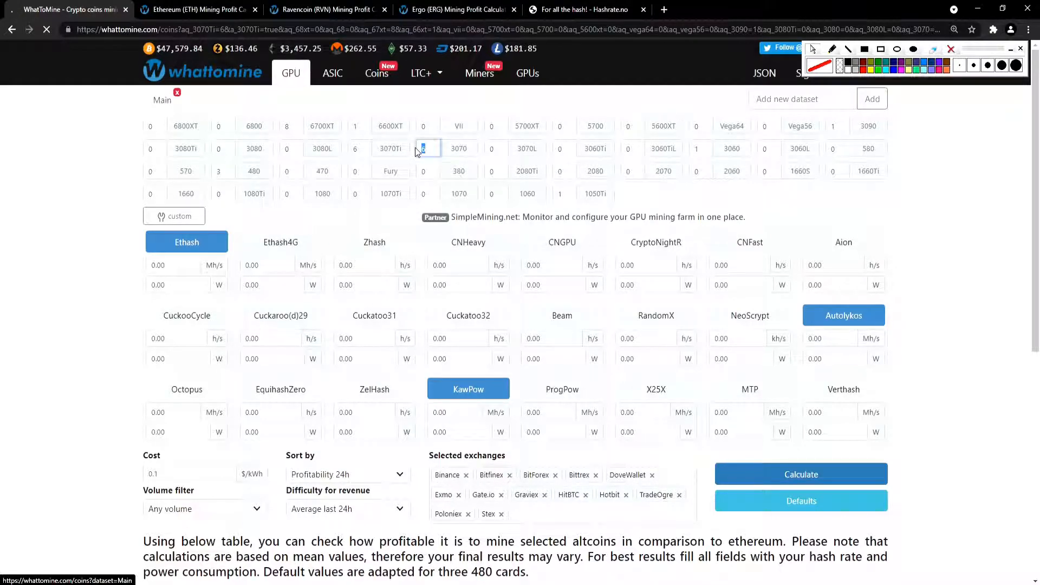
{"action": "type", "text": "6"}
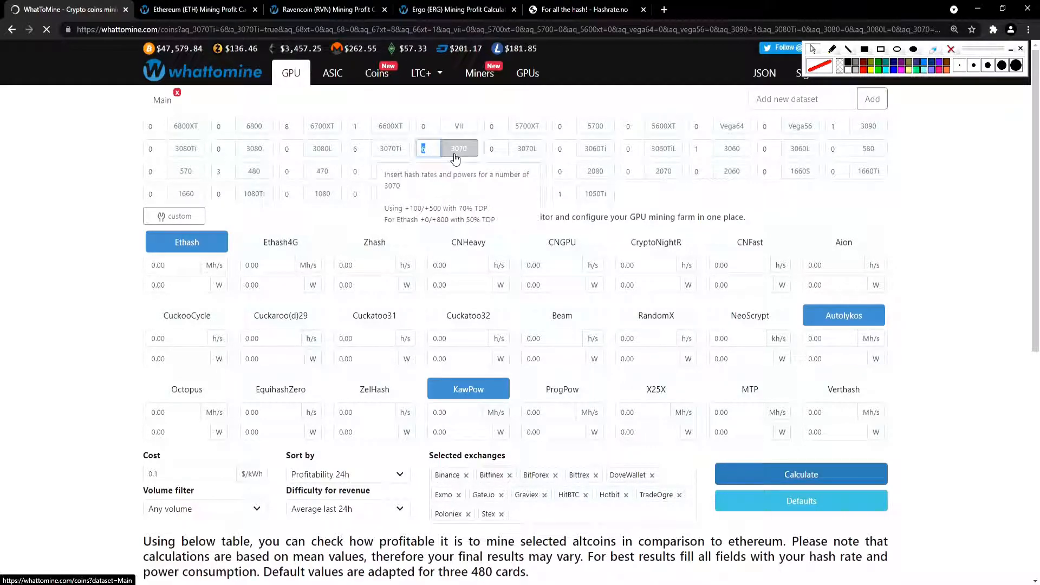
{"action": "type", "text": "1"}
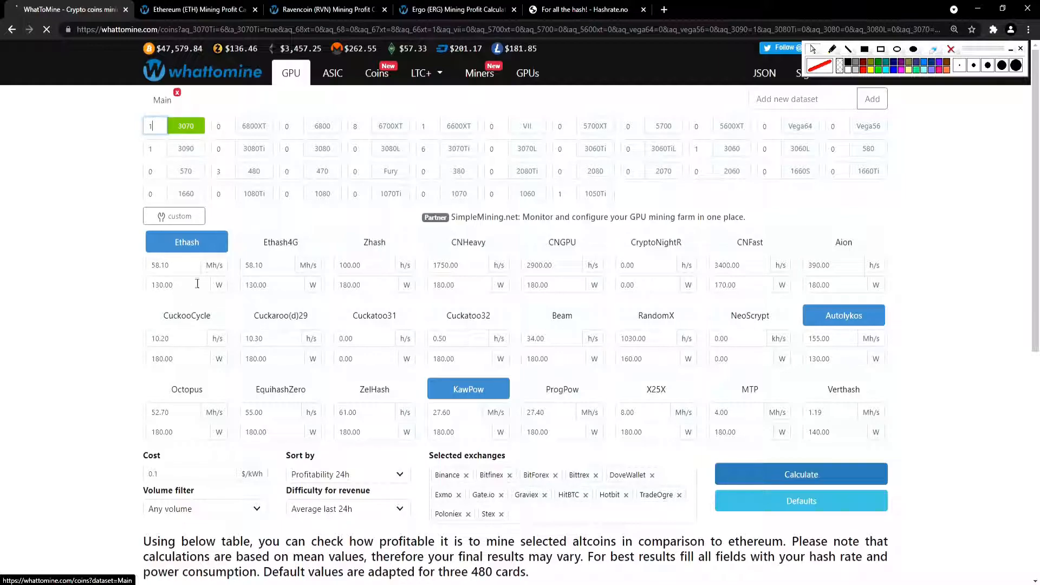
Switch to the open Hashrate.no page and temporarily circle its web address in red
{"action": "left_click", "coordinate": [578, 10]}
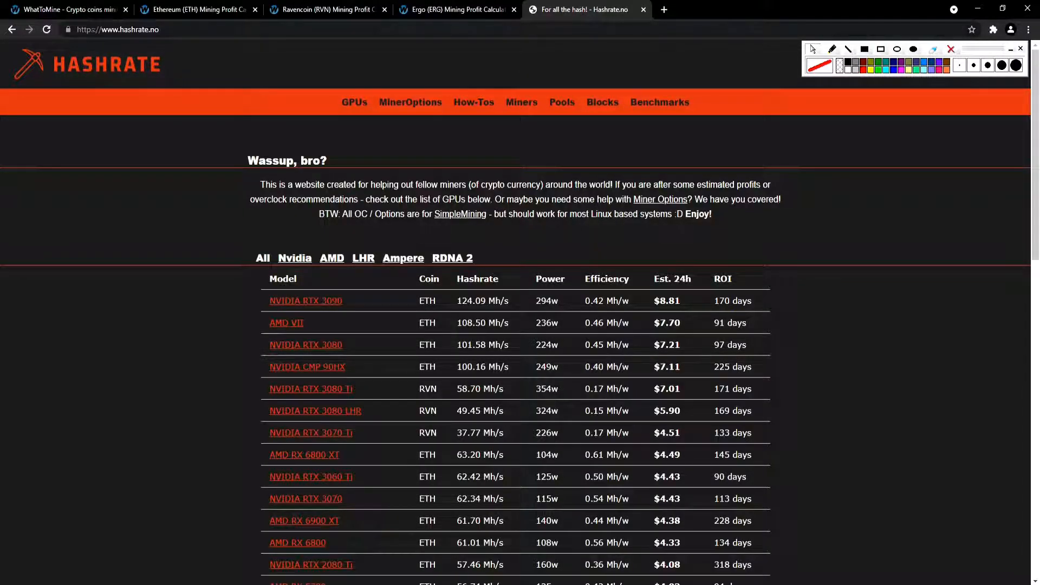
{"action": "left_click", "coordinate": [897, 50]}
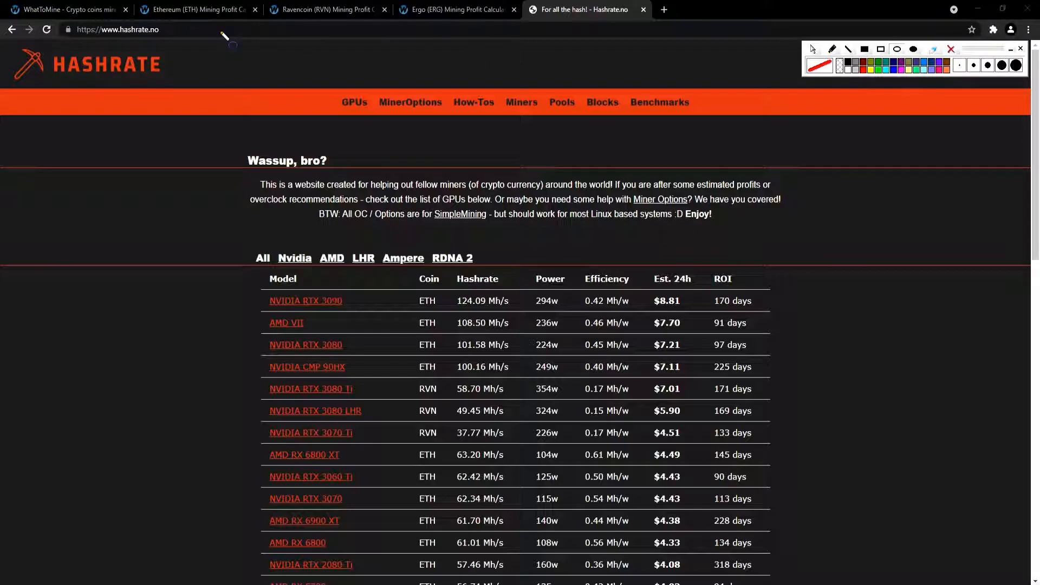
{"action": "left_click_drag", "start_coordinate": [57, 32], "coordinate": [219, 14]}
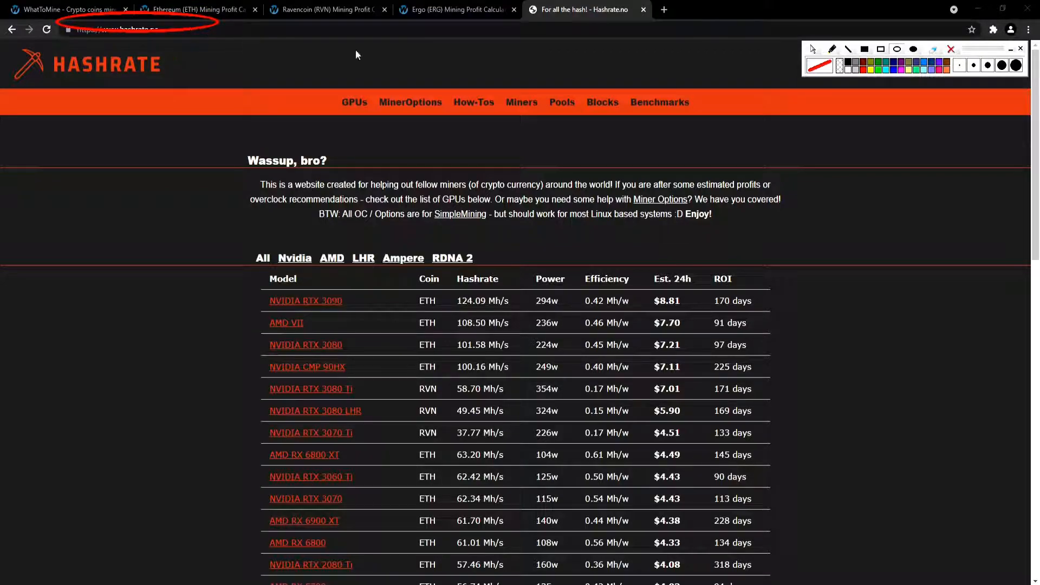
{"action": "left_click", "coordinate": [950, 49]}
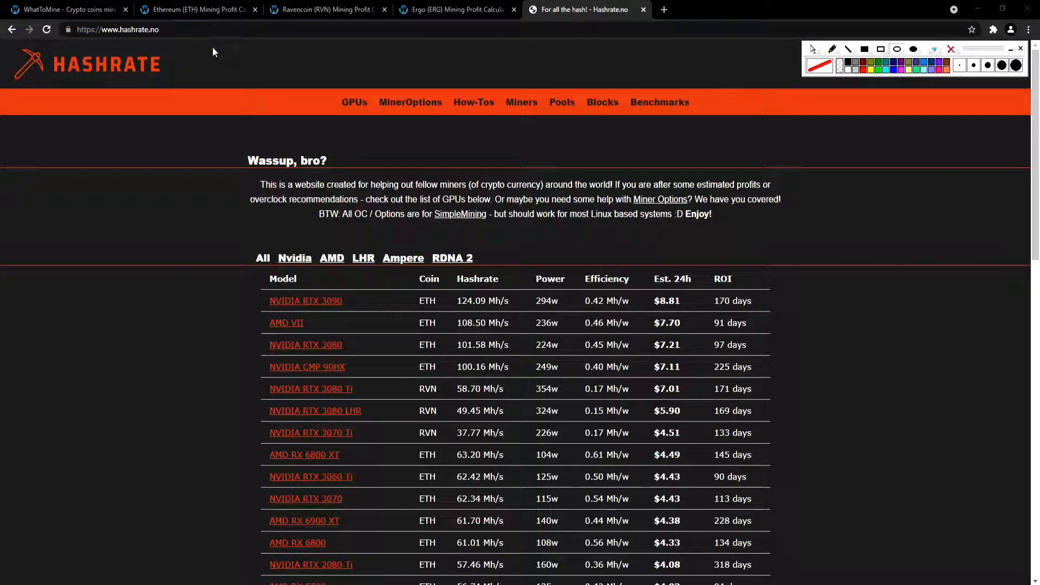
{"action": "left_click_drag", "start_coordinate": [211, 50], "coordinate": [50, 19]}
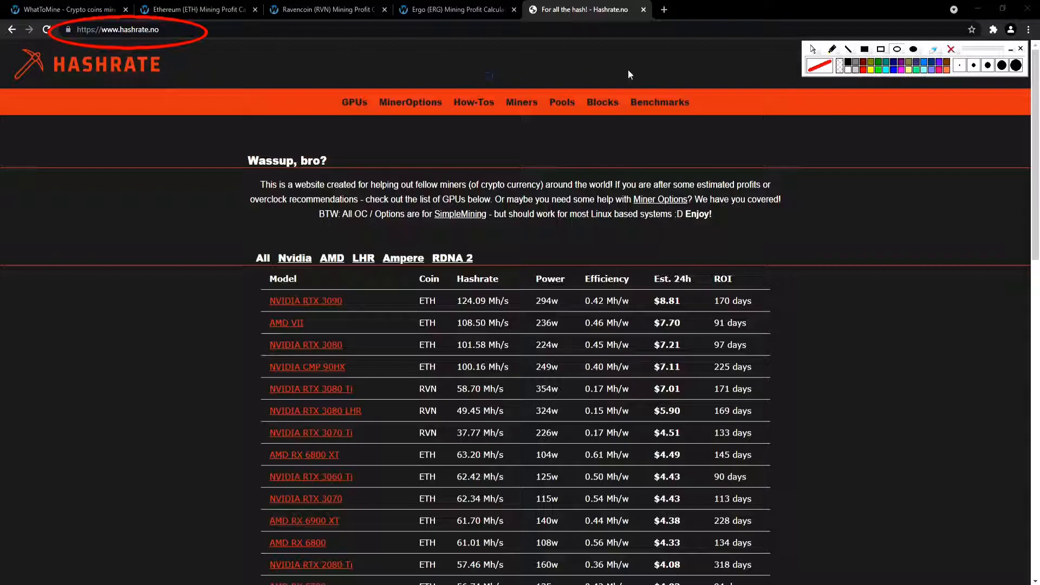
{"action": "left_click", "coordinate": [950, 49]}
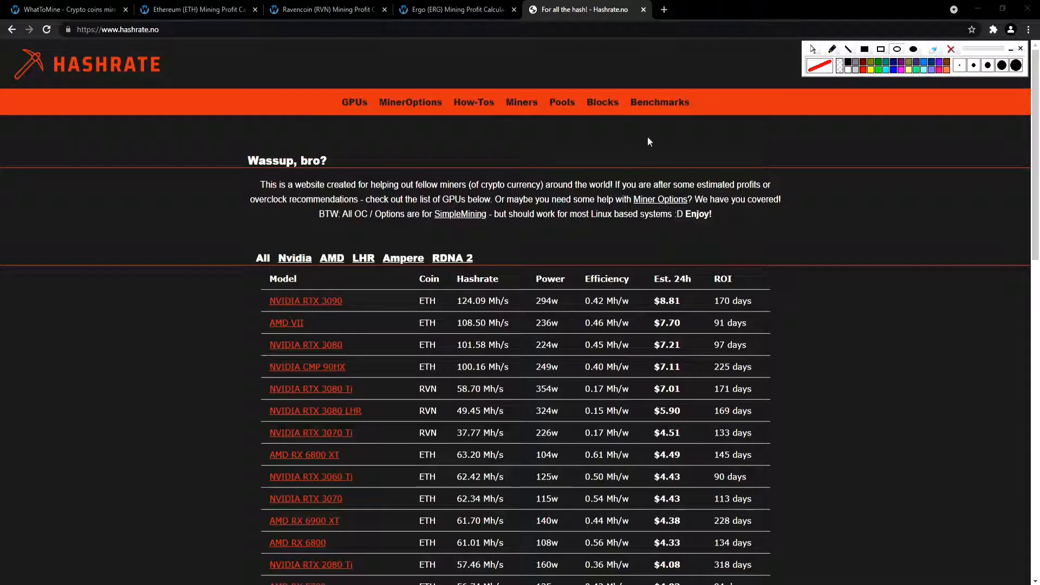
{"action": "left_click", "coordinate": [812, 49]}
Examine the full GPU list for each model's coin, hashrate, power, efficiency, estimated 24-hour earnings and ROI
{"action": "scroll", "coordinate": [350, 333], "scroll_direction": "down", "scroll_amount": 3}
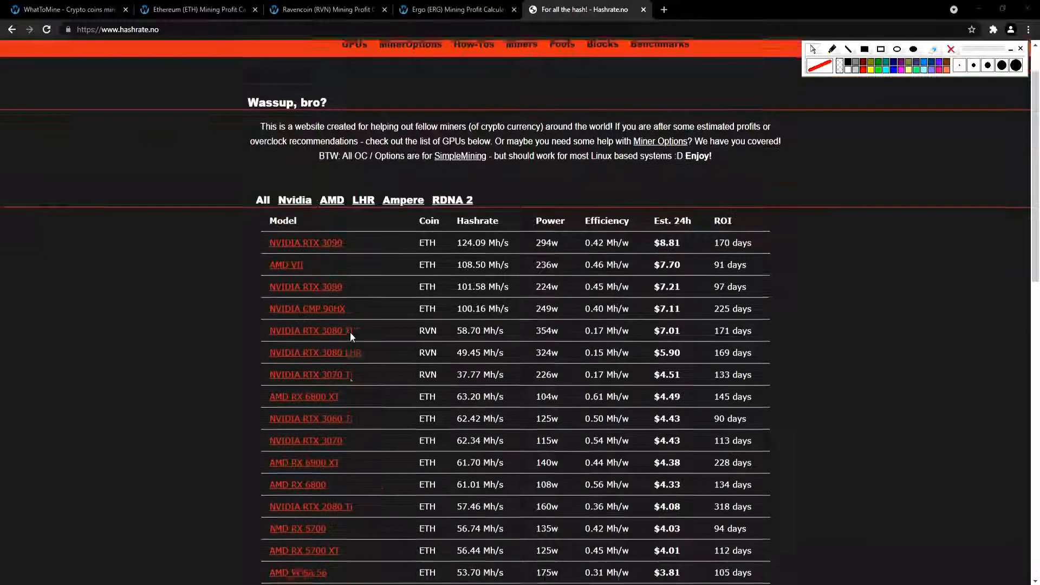
{"action": "scroll", "coordinate": [212, 298], "scroll_direction": "down", "scroll_amount": 6}
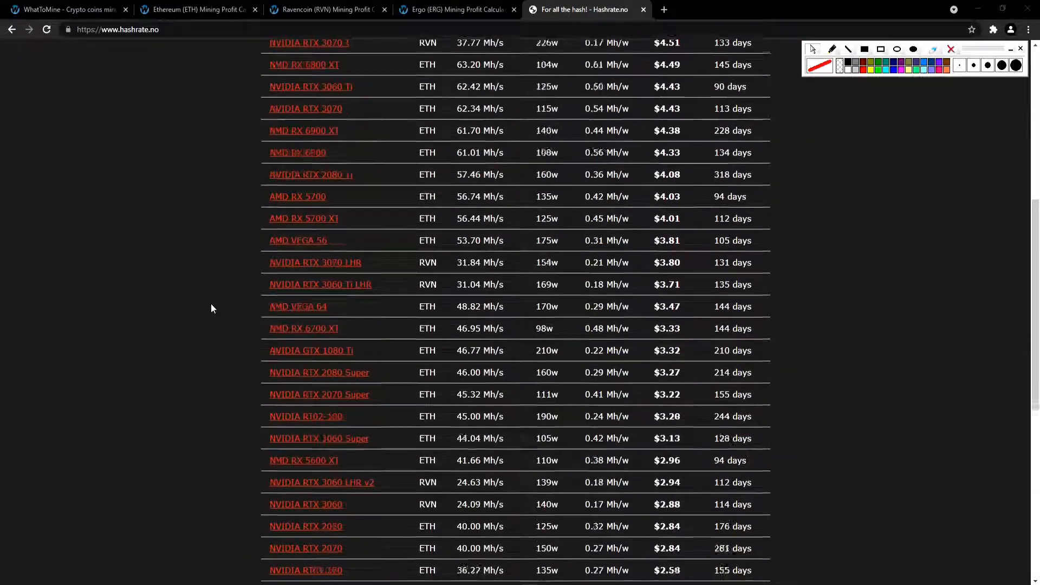
{"action": "scroll", "coordinate": [211, 309], "scroll_direction": "down", "scroll_amount": 5}
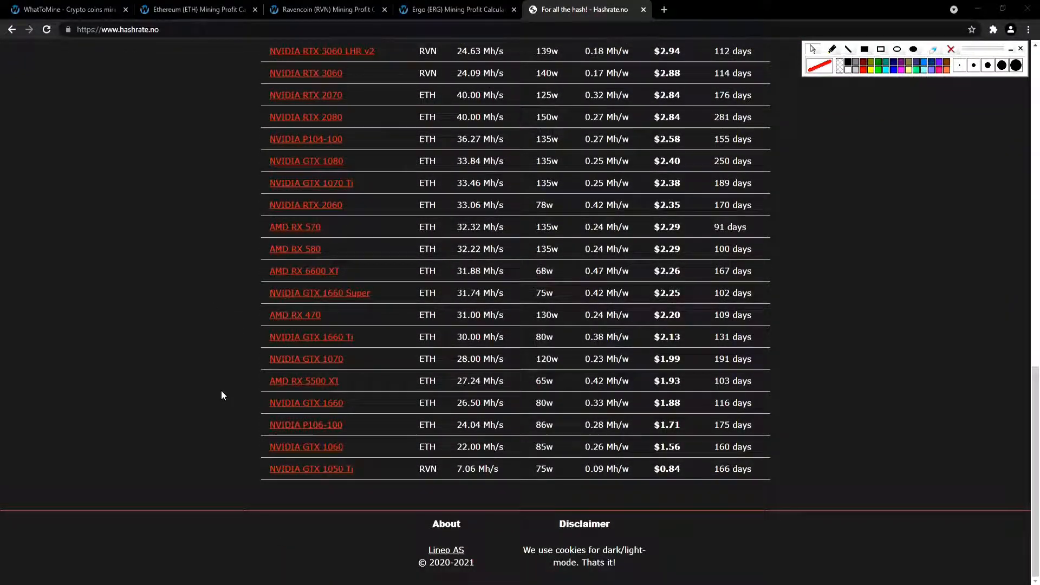
{"action": "scroll", "coordinate": [233, 373], "scroll_direction": "up", "scroll_amount": 5}
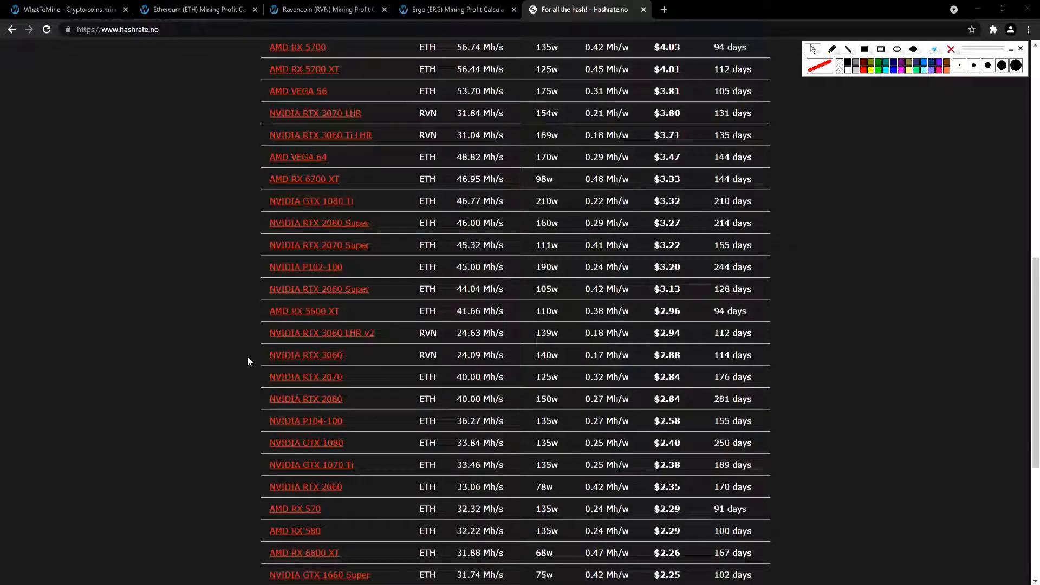
{"action": "scroll", "coordinate": [247, 361], "scroll_direction": "up", "scroll_amount": 2}
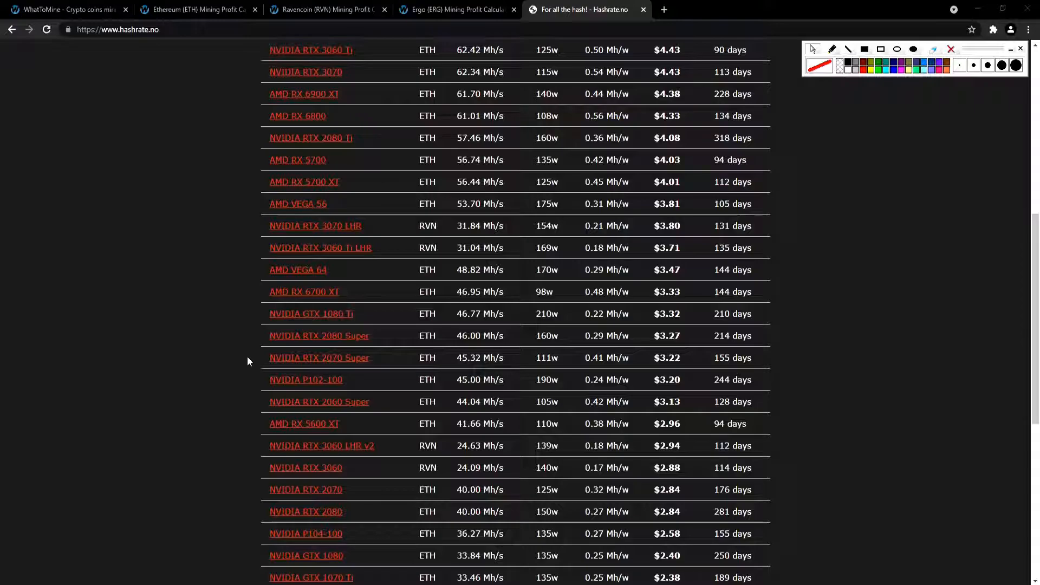
{"action": "scroll", "coordinate": [247, 361], "scroll_direction": "up", "scroll_amount": 1}
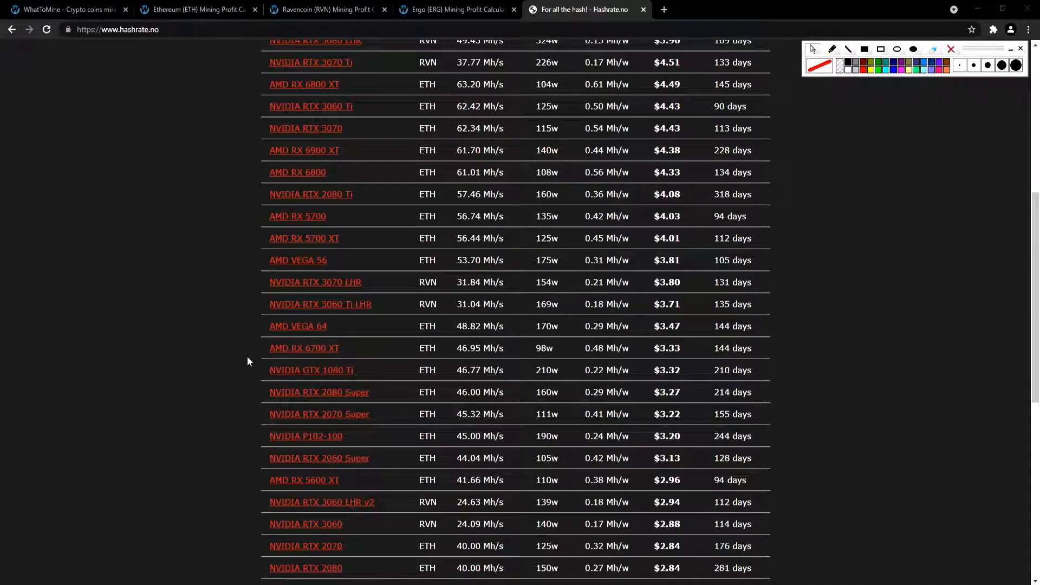
{"action": "scroll", "coordinate": [247, 357], "scroll_direction": "up", "scroll_amount": 1}
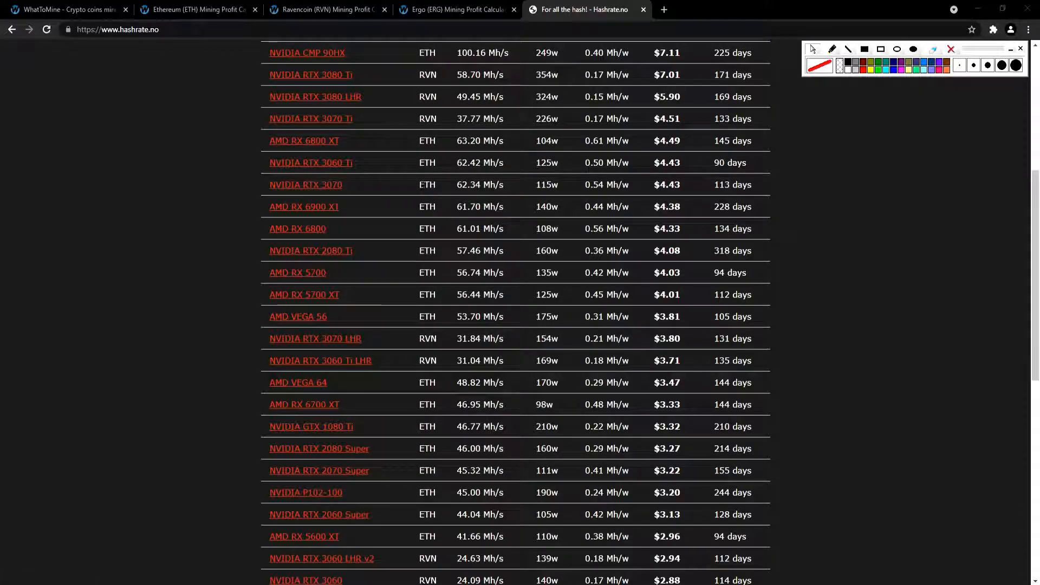
Open the NVIDIA RTX 3070 details page and examine its hashrates for ETH, RVN, ERG, CFX and ETC
{"action": "left_click_drag", "start_coordinate": [456, 185], "coordinate": [481, 185]}
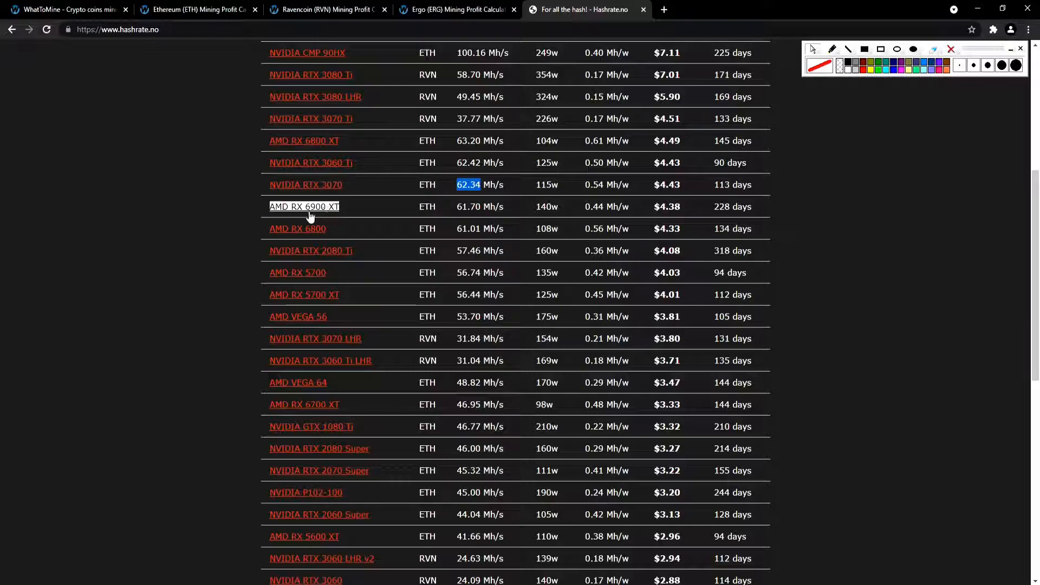
{"action": "left_click", "coordinate": [325, 190]}
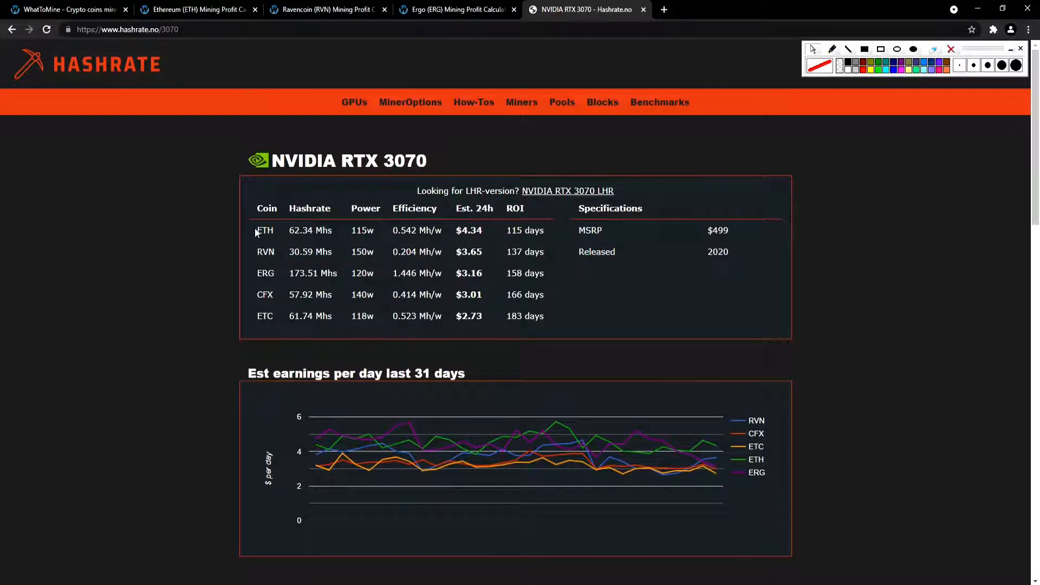
{"action": "left_click_drag", "start_coordinate": [289, 230], "coordinate": [308, 273]}
{"action": "left_click_drag", "start_coordinate": [289, 295], "coordinate": [308, 316]}
{"action": "left_click", "coordinate": [283, 265]}
Switch to the WhatToMine GPU page and set the Ethash hashrate to 62 Mh/s
{"action": "left_click", "coordinate": [87, 13]}
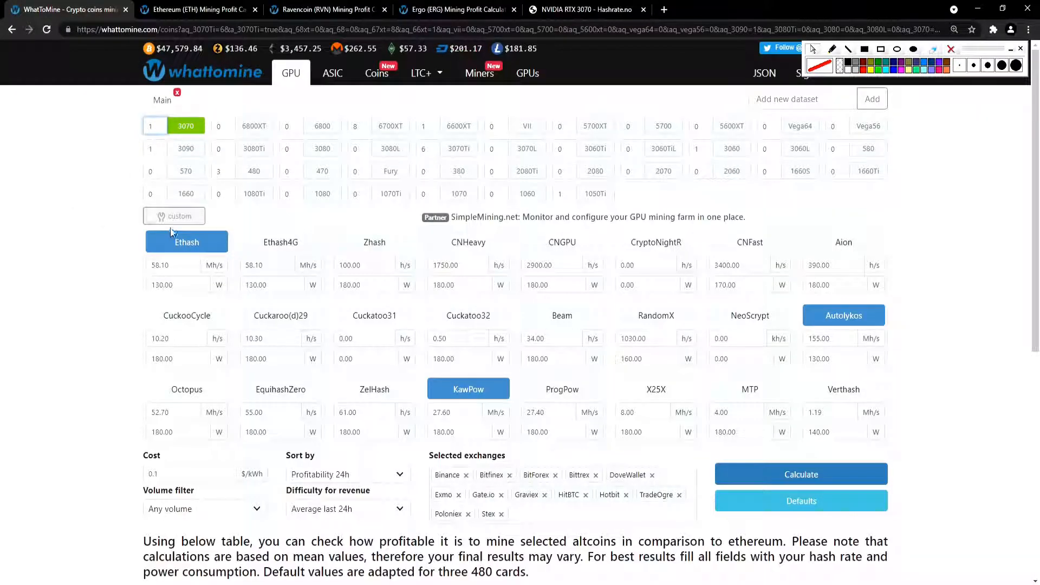
{"action": "left_click_drag", "start_coordinate": [178, 266], "coordinate": [145, 270]}
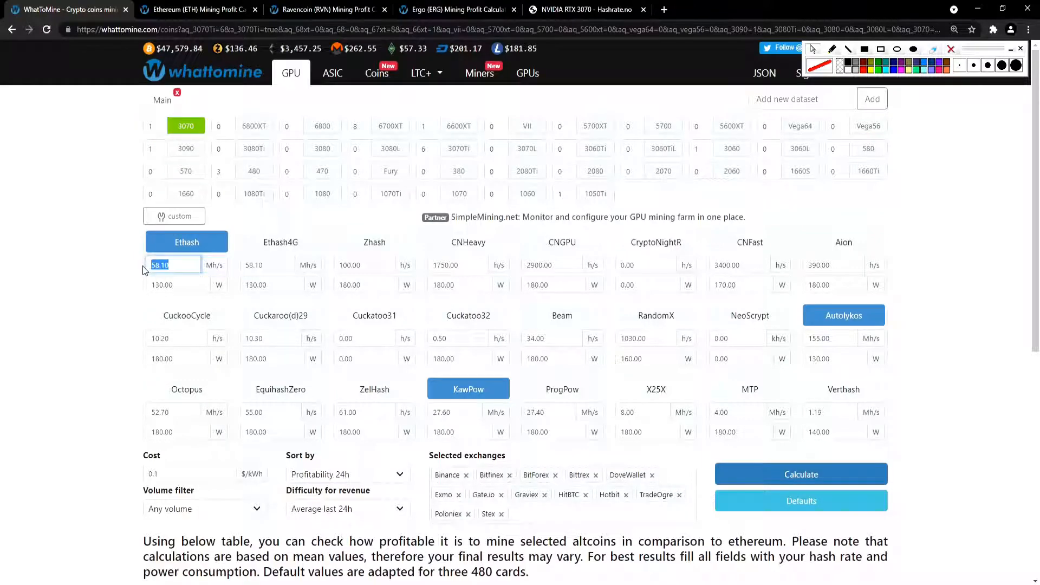
{"action": "type", "text": "62"}
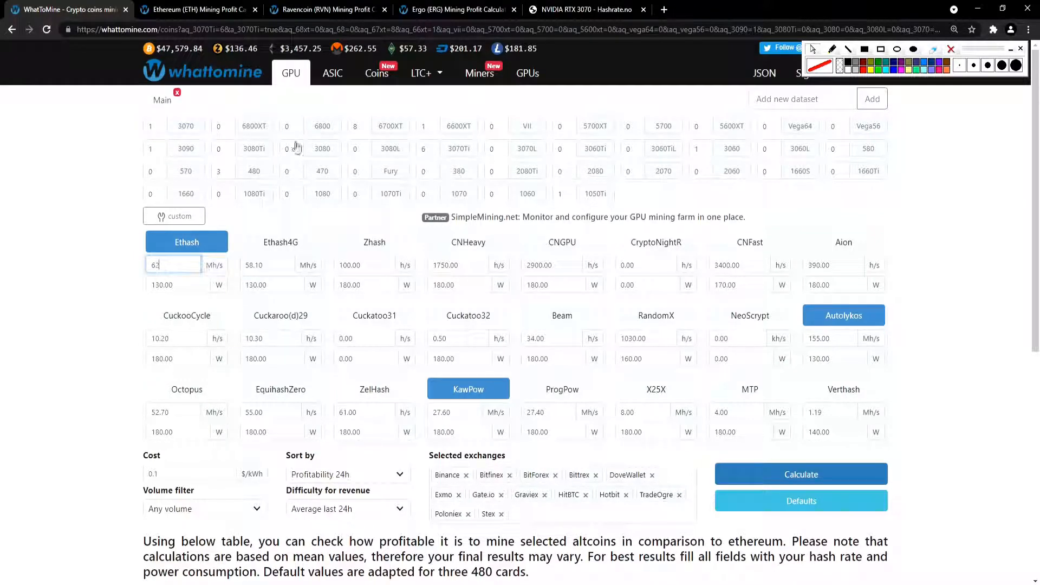
Consult Hashrate.no's RTX 3070 figures, set KawPow to 30 Mh/s and Autolykos to 173 Mh/s in WhatToMine, and calculate profitability
{"action": "left_click", "coordinate": [574, 9]}
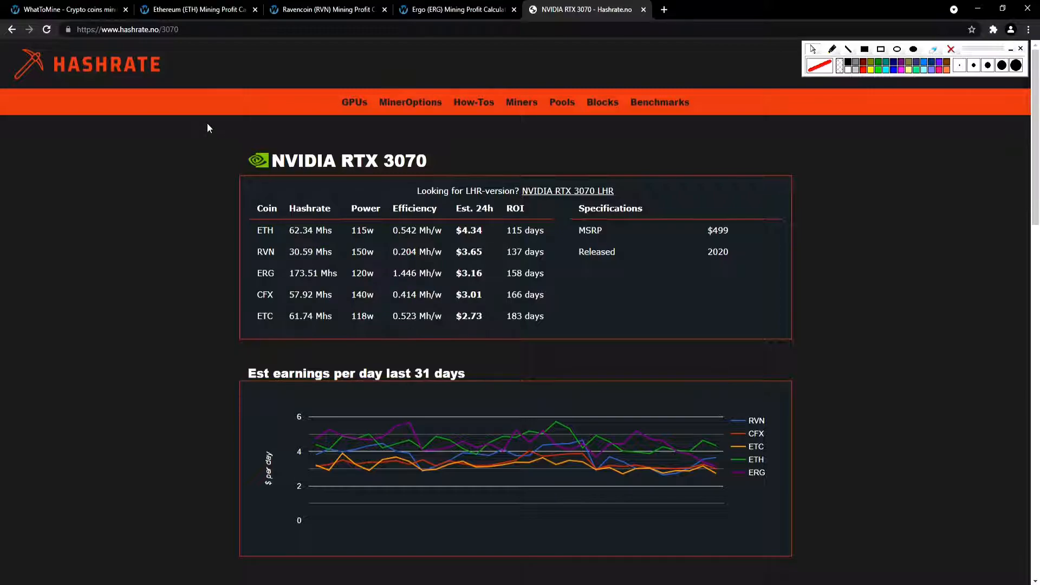
{"action": "left_click", "coordinate": [111, 9]}
{"action": "double_click", "coordinate": [455, 413]}
{"action": "type", "text": "30"}
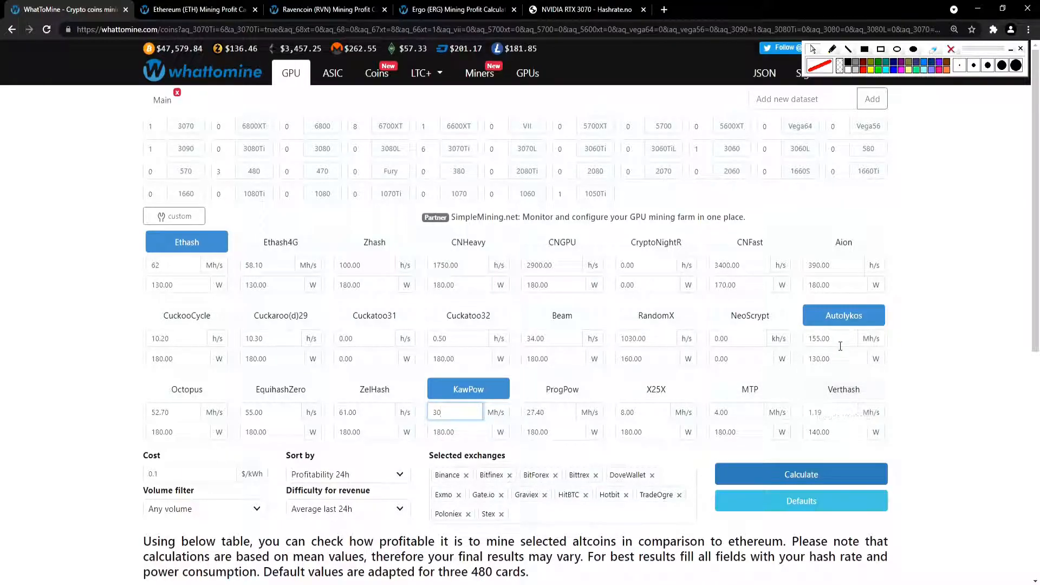
{"action": "double_click", "coordinate": [834, 338]}
{"action": "type", "text": "173"}
{"action": "left_click", "coordinate": [812, 461]}
{"action": "left_click", "coordinate": [791, 476]}
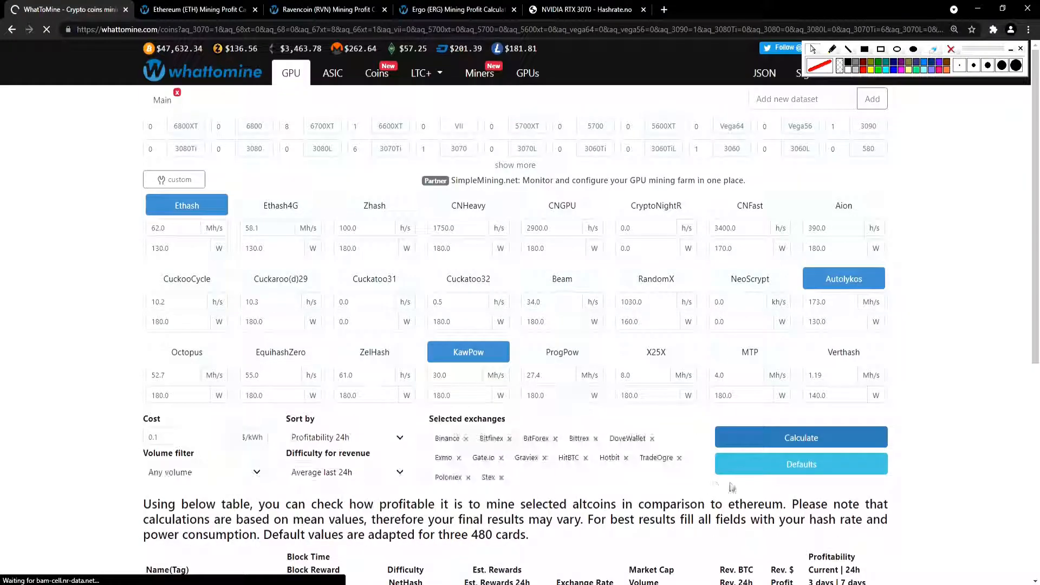
Compare the recalculated revenue and profit per coin with the entered single-card hashrates
{"action": "scroll", "coordinate": [721, 484], "scroll_direction": "down", "scroll_amount": 4}
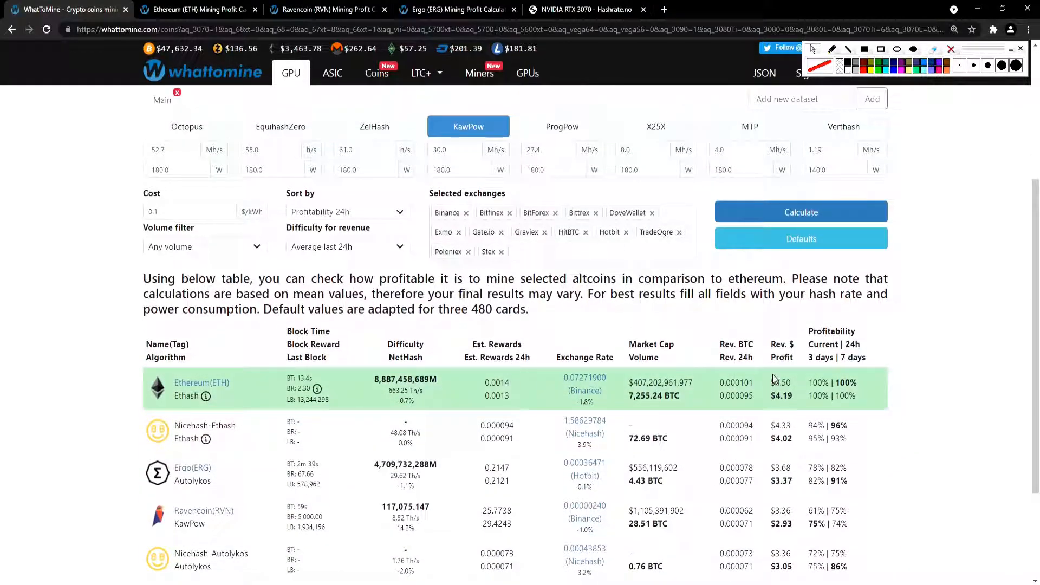
{"action": "scroll", "coordinate": [748, 412], "scroll_direction": "up", "scroll_amount": 1}
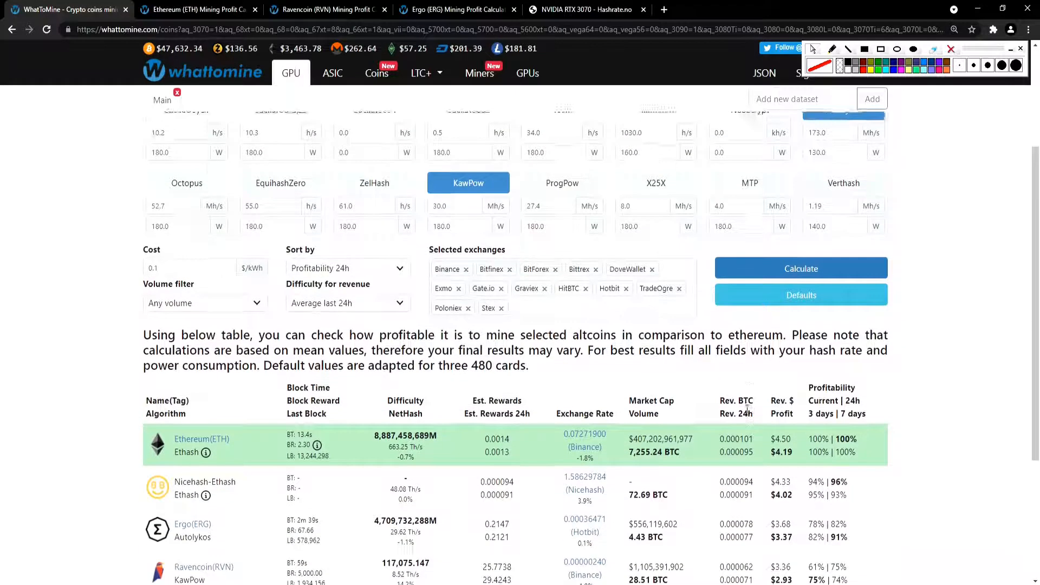
{"action": "scroll", "coordinate": [747, 413], "scroll_direction": "up", "scroll_amount": 1}
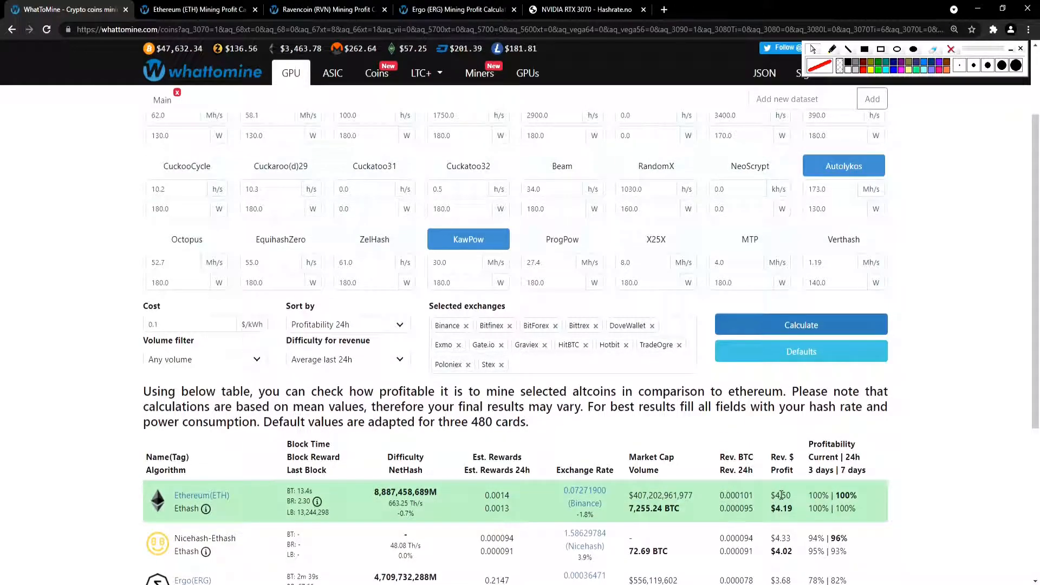
{"action": "scroll", "coordinate": [487, 352], "scroll_direction": "up", "scroll_amount": 2}
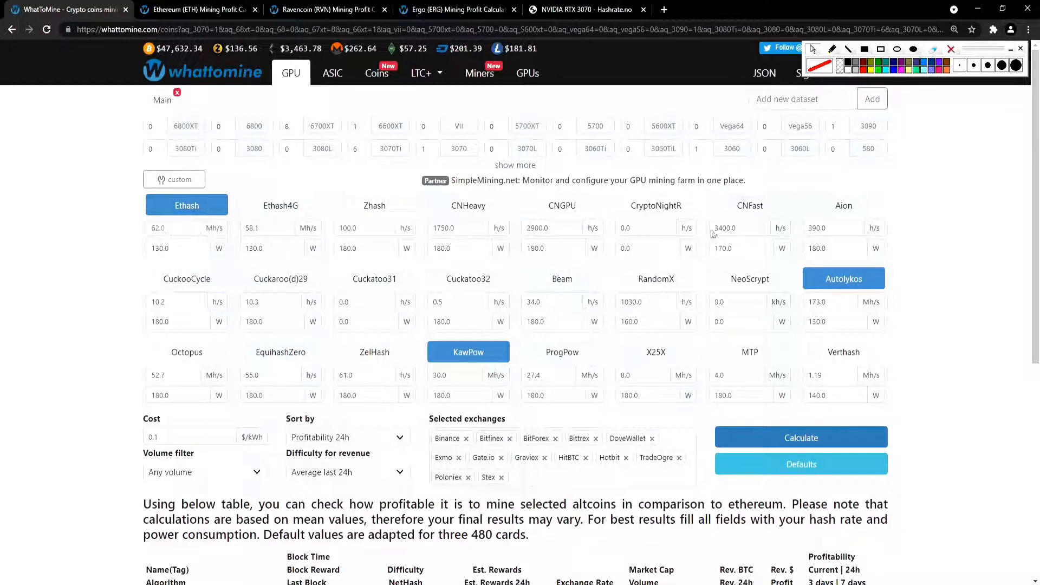
{"action": "scroll", "coordinate": [107, 271], "scroll_direction": "down", "scroll_amount": 5}
{"action": "scroll", "coordinate": [105, 271], "scroll_direction": "up", "scroll_amount": 5}
Set the hashrates to 372 Mh/s for Ethash, 180 Mh/s for KawPow and 1038 Mh/s for Autolykos, and recalculate profitability
{"action": "left_click_drag", "start_coordinate": [189, 228], "coordinate": [143, 228]}
{"action": "type", "text": "372"}
{"action": "left_click_drag", "start_coordinate": [458, 376], "coordinate": [411, 378]}
{"action": "type", "text": "180"}
{"action": "left_click_drag", "start_coordinate": [843, 301], "coordinate": [783, 305]}
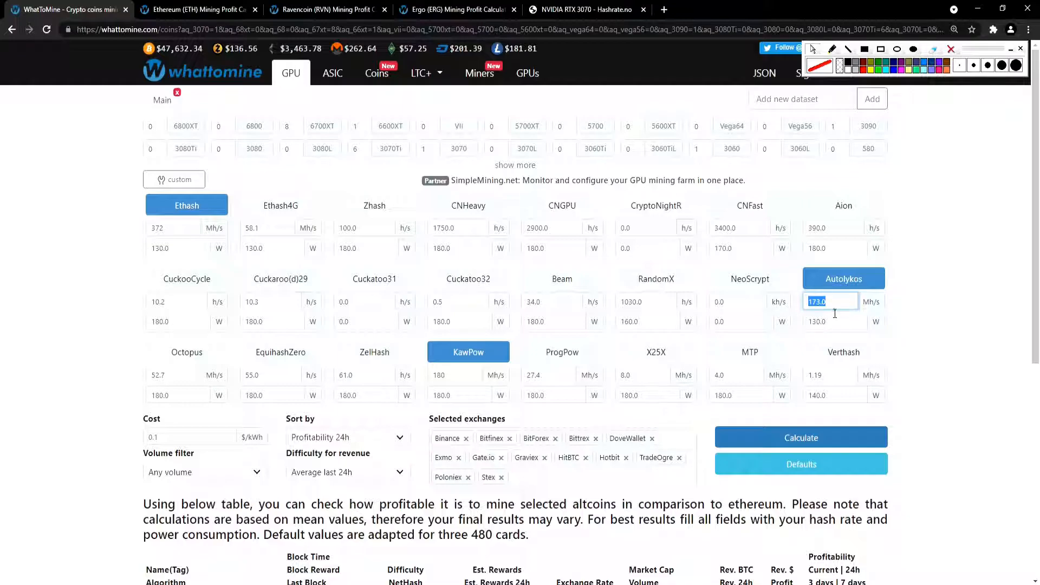
{"action": "type", "text": "1038"}
{"action": "key", "text": "Return"}
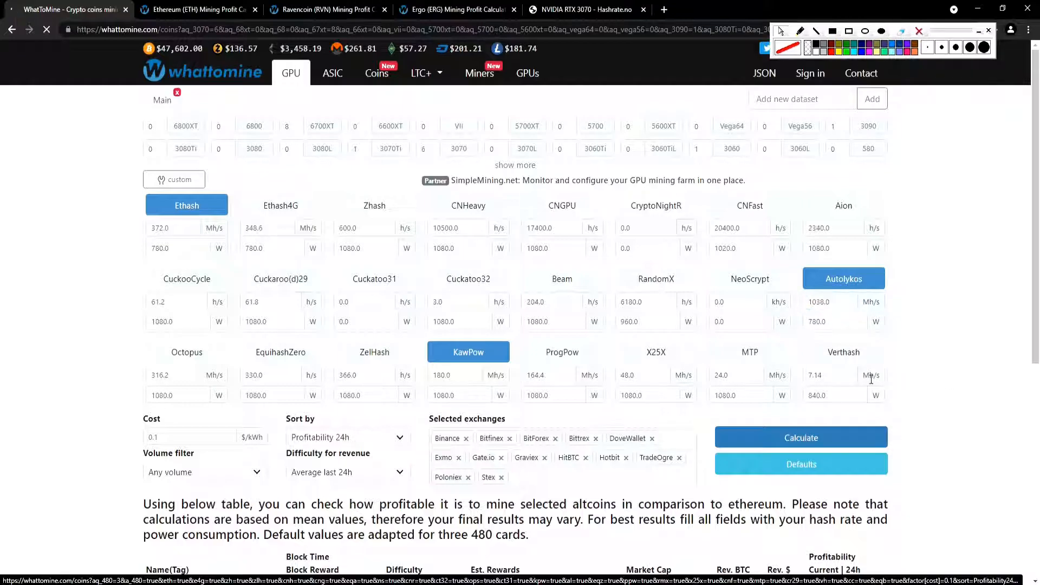
{"action": "left_click", "coordinate": [794, 439]}
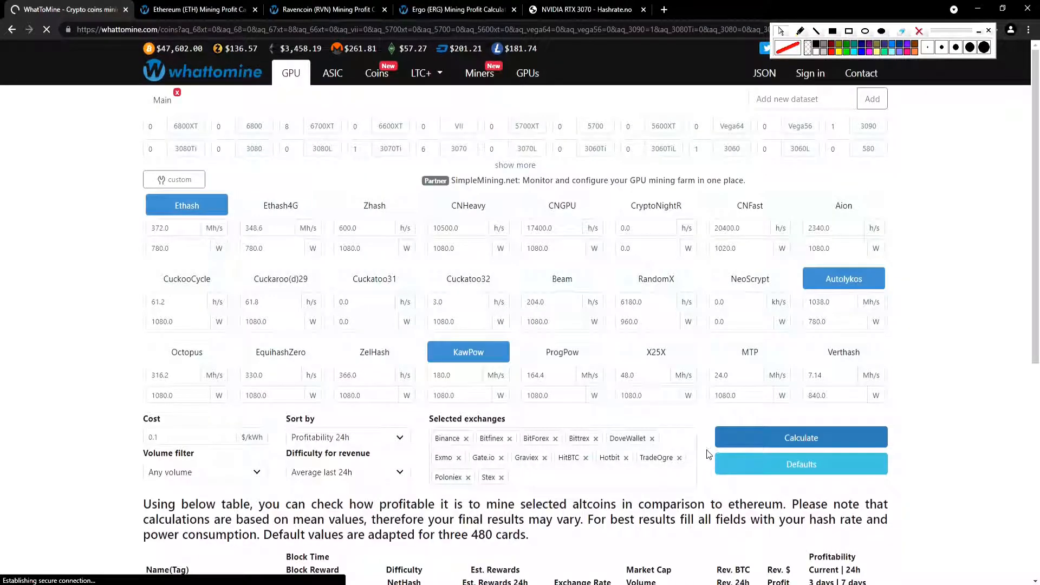
Circle Ethereum's revenue and profit figures in red in the results table, and clear the marking
{"action": "scroll", "coordinate": [707, 443], "scroll_direction": "down", "scroll_amount": 1}
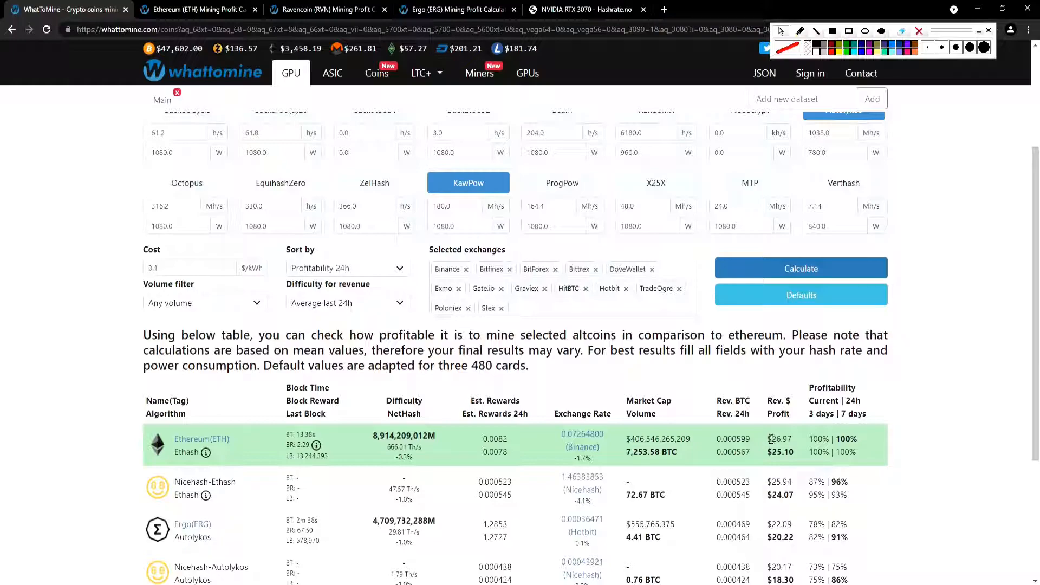
{"action": "left_click", "coordinate": [864, 32]}
{"action": "left_click_drag", "start_coordinate": [756, 426], "coordinate": [806, 474]}
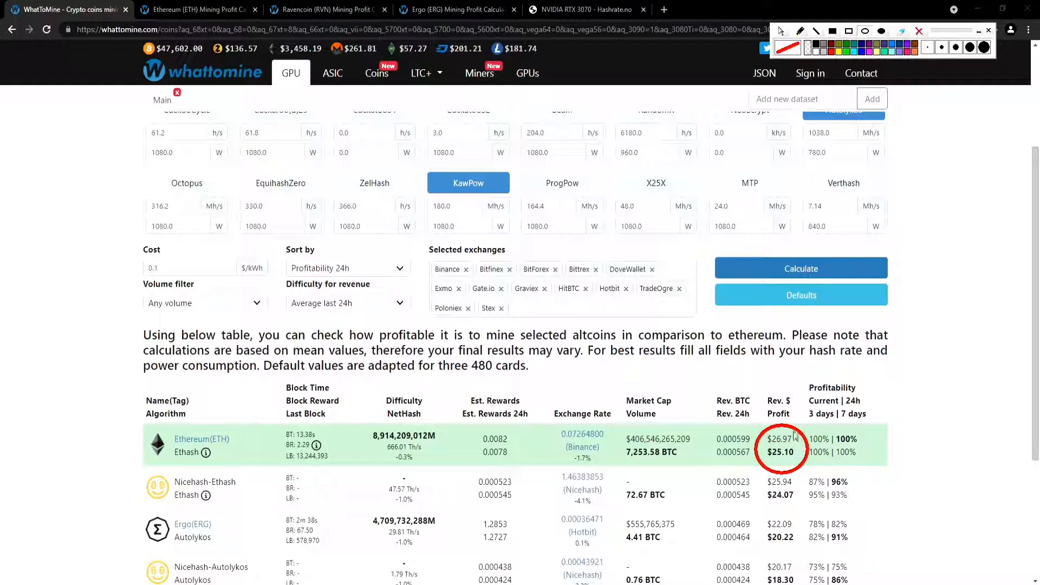
{"action": "left_click", "coordinate": [919, 31]}
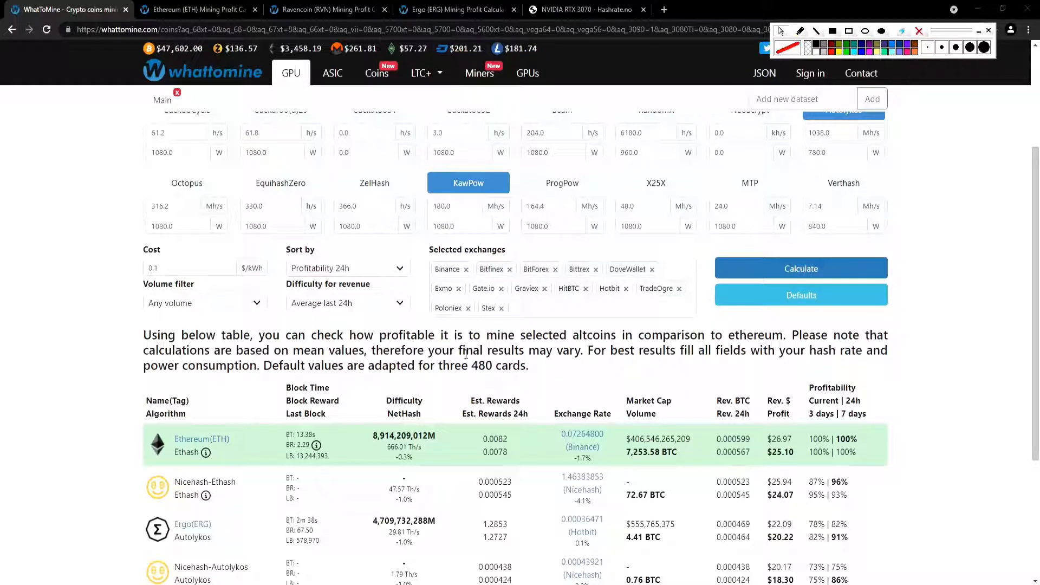
Revisit the RTX 3070 page on Hashrate.no, and return to the WhatToMine GPU calculator
{"action": "scroll", "coordinate": [461, 353], "scroll_direction": "up", "scroll_amount": 3}
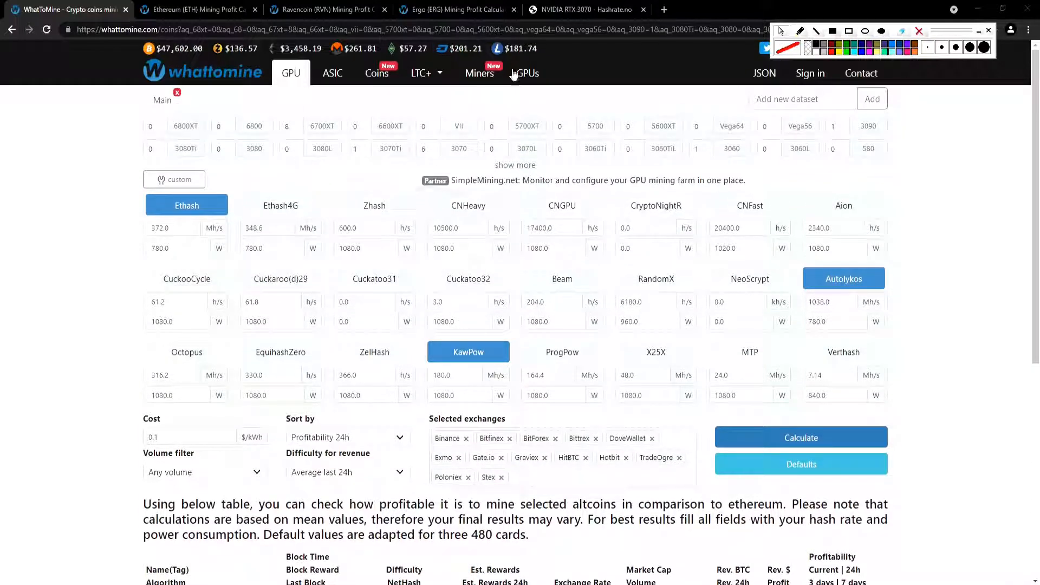
{"action": "left_click", "coordinate": [596, 10]}
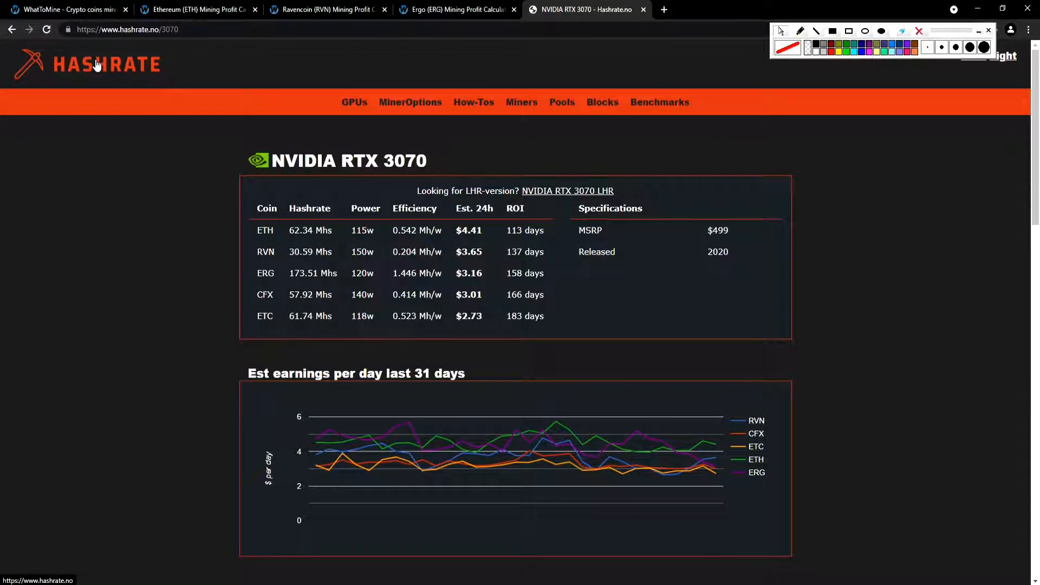
{"action": "left_click", "coordinate": [91, 11]}
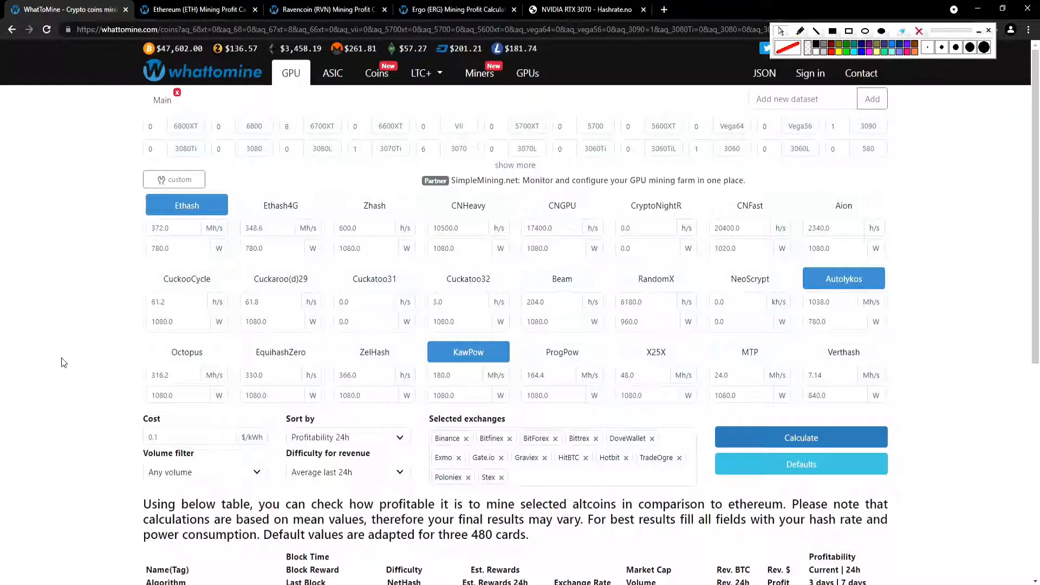